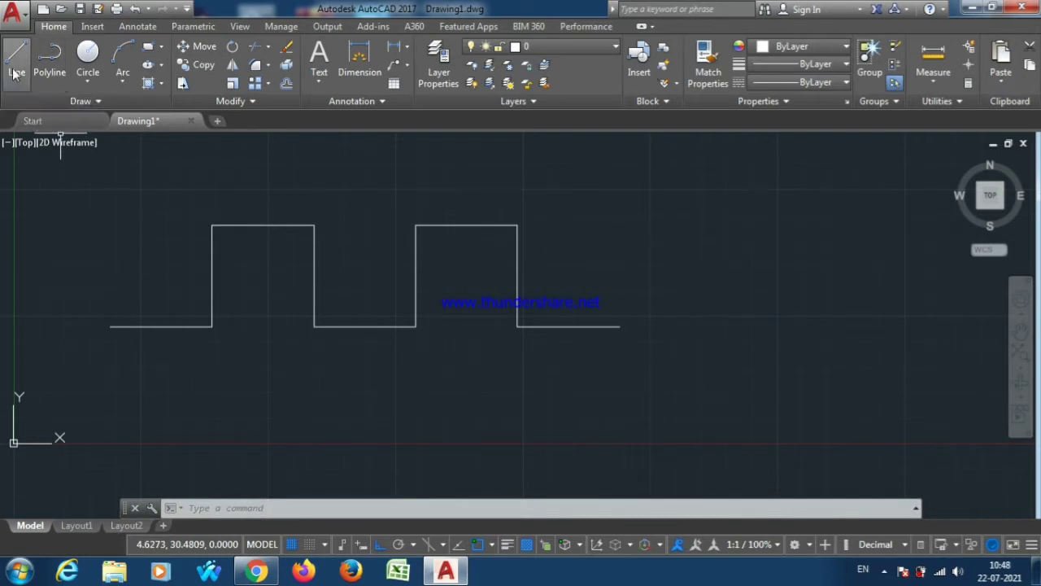
Step: Start the SPLINE command from the command-line suggestions
{"action": "left_click", "coordinate": [81, 102]}
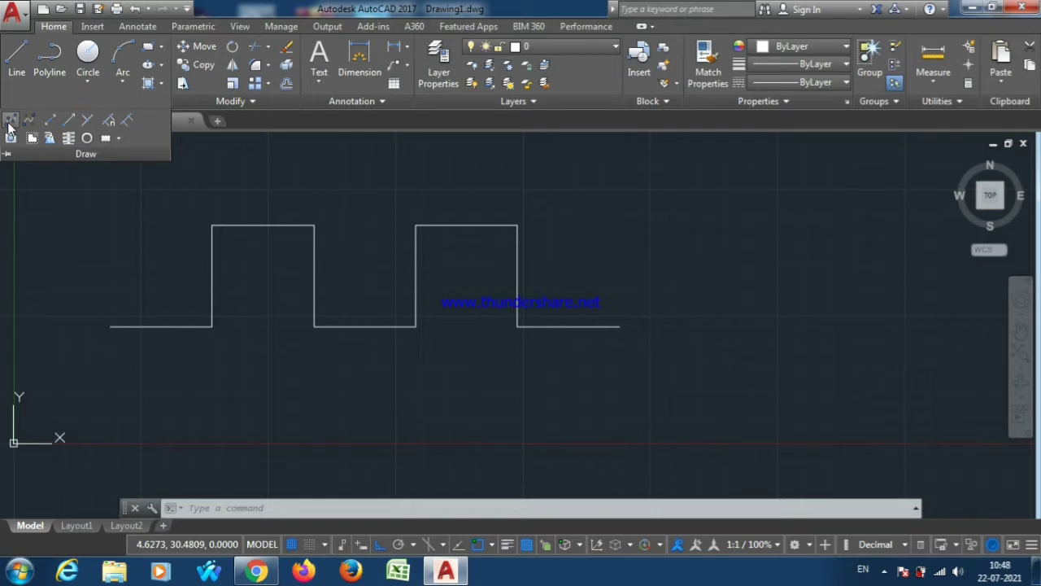
{"action": "left_click", "coordinate": [301, 510]}
{"action": "type", "text": "SPL"}
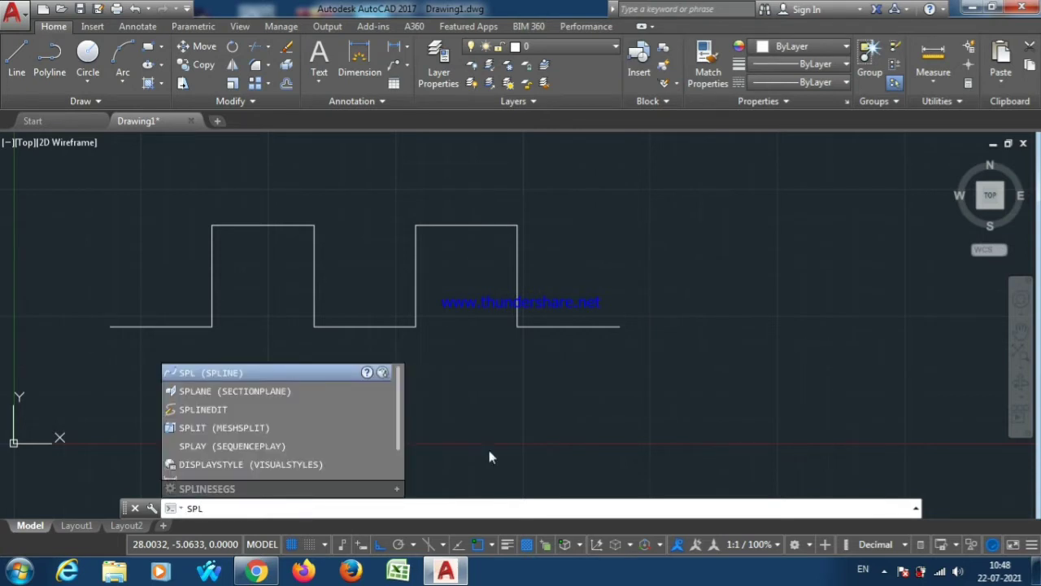
{"action": "key", "text": "Down"}
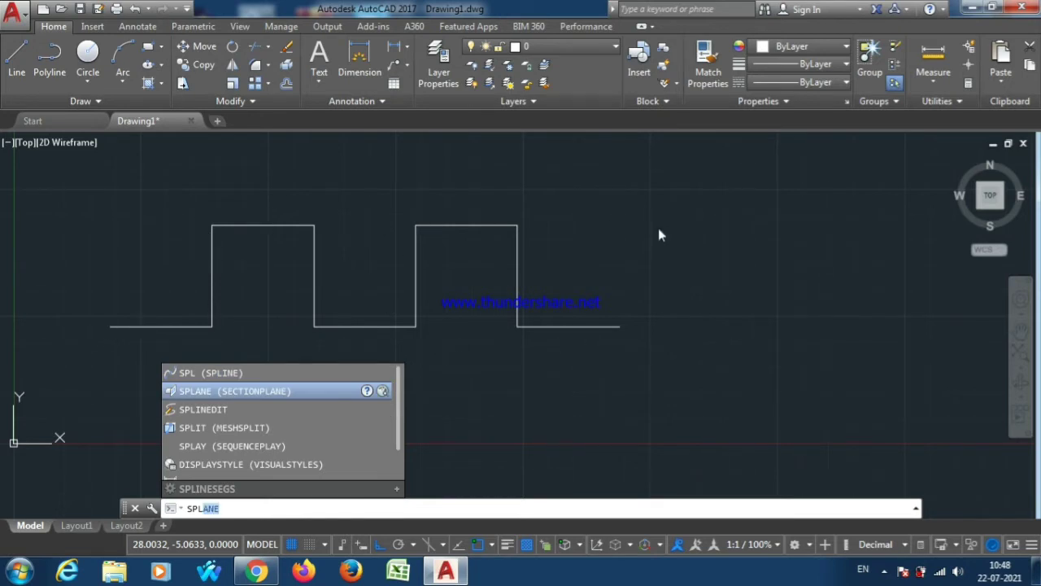
{"action": "left_click", "coordinate": [222, 372]}
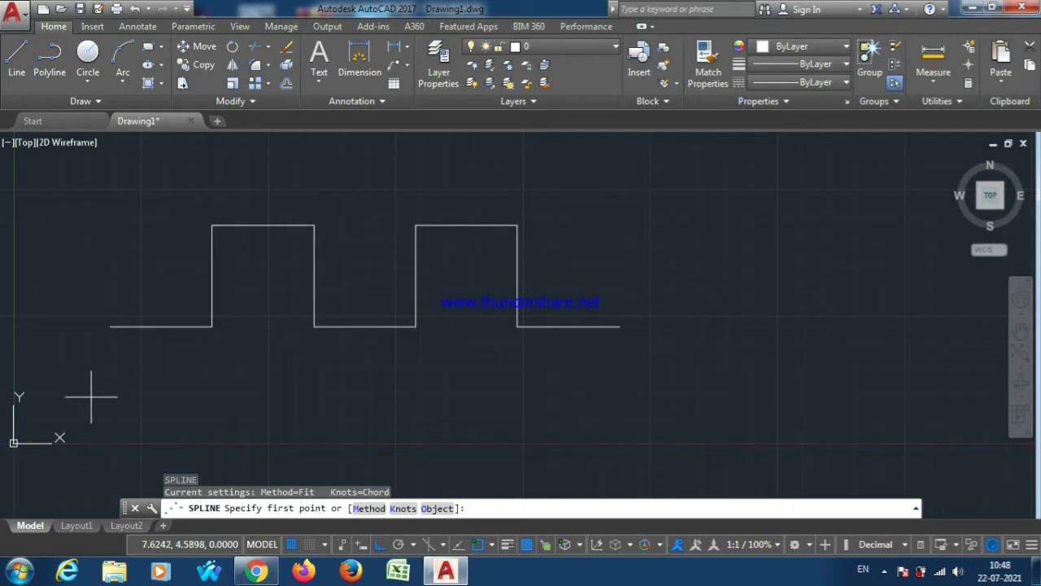
Step: With Ortho off, fit the spline through the wave's left end, pulse corners and second pulse's base
{"action": "left_click", "coordinate": [109, 326]}
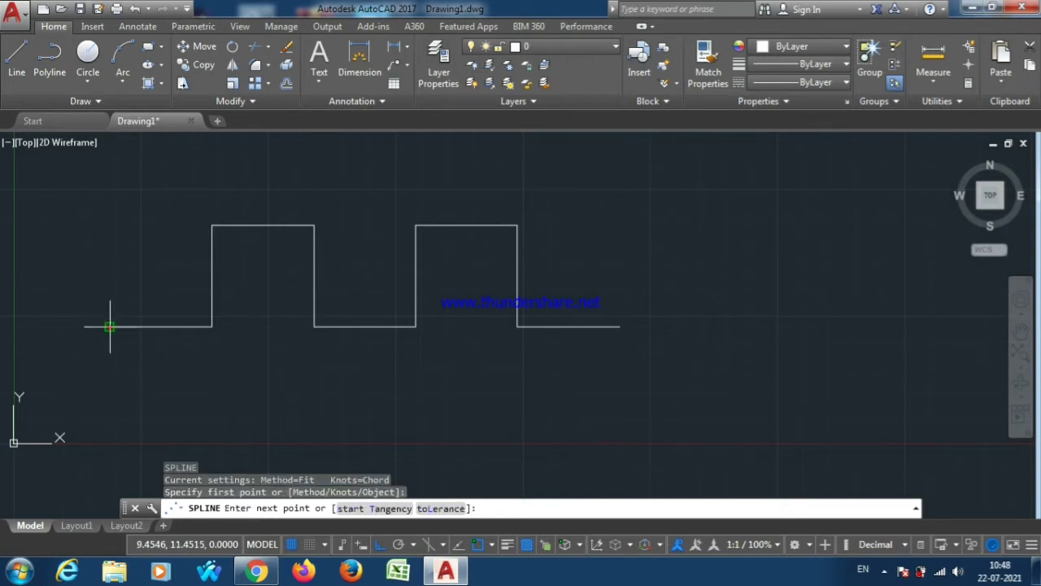
{"action": "left_click", "coordinate": [380, 545]}
{"action": "left_click", "coordinate": [211, 225]}
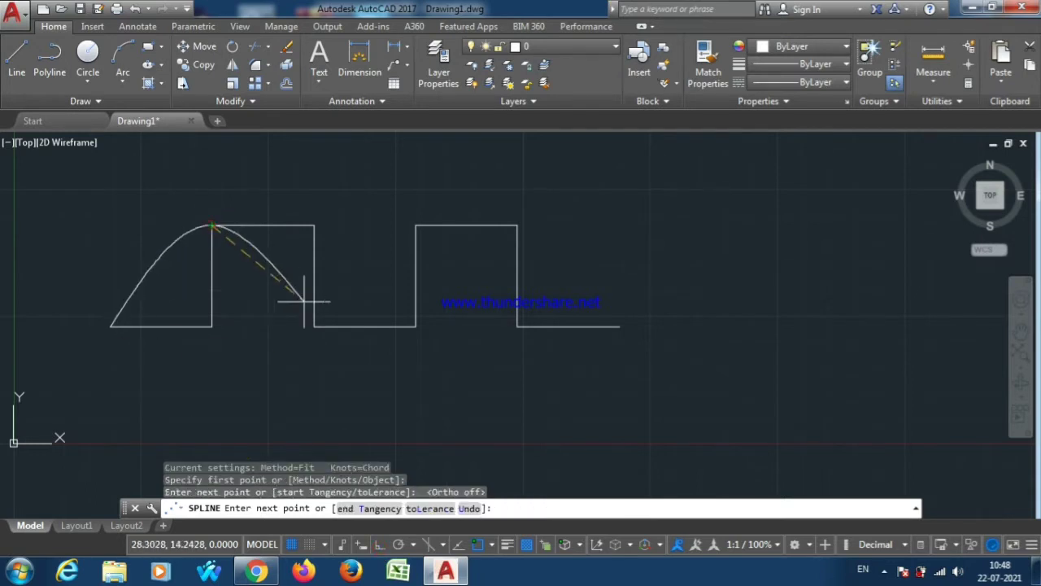
{"action": "left_click", "coordinate": [313, 326]}
{"action": "left_click", "coordinate": [416, 225]}
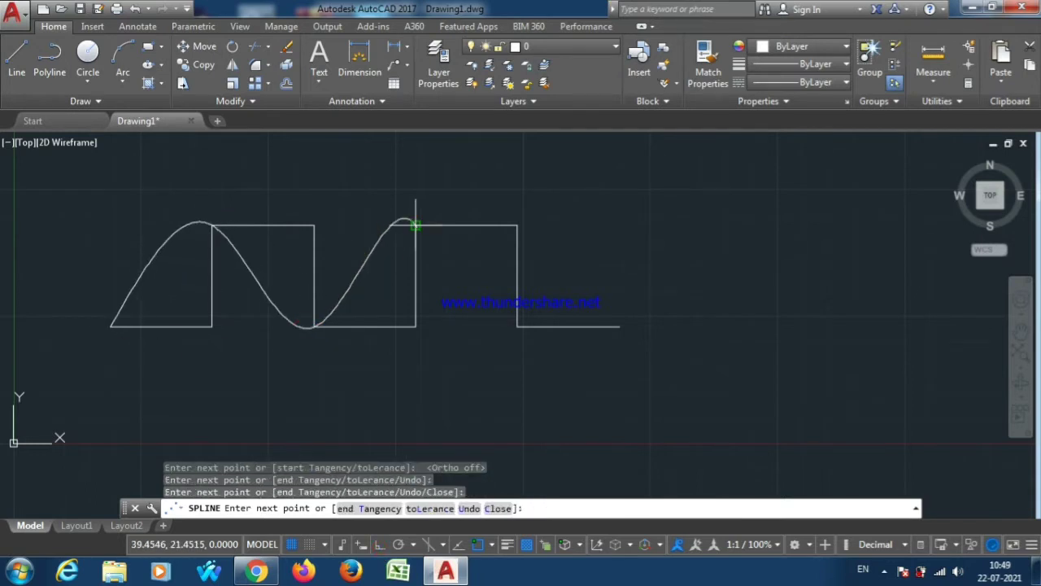
{"action": "left_click", "coordinate": [517, 326]}
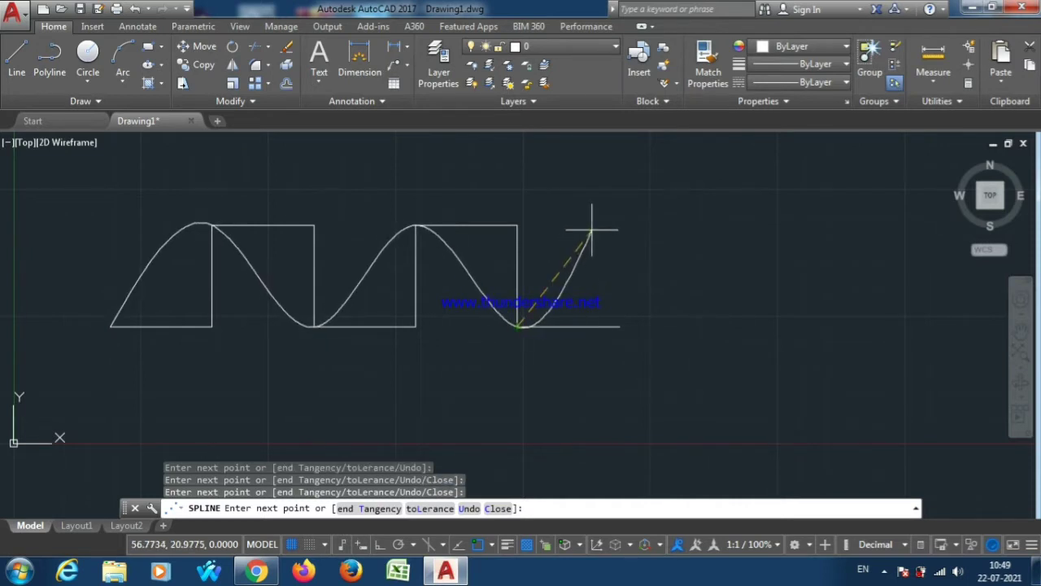
{"action": "key", "text": "Return"}
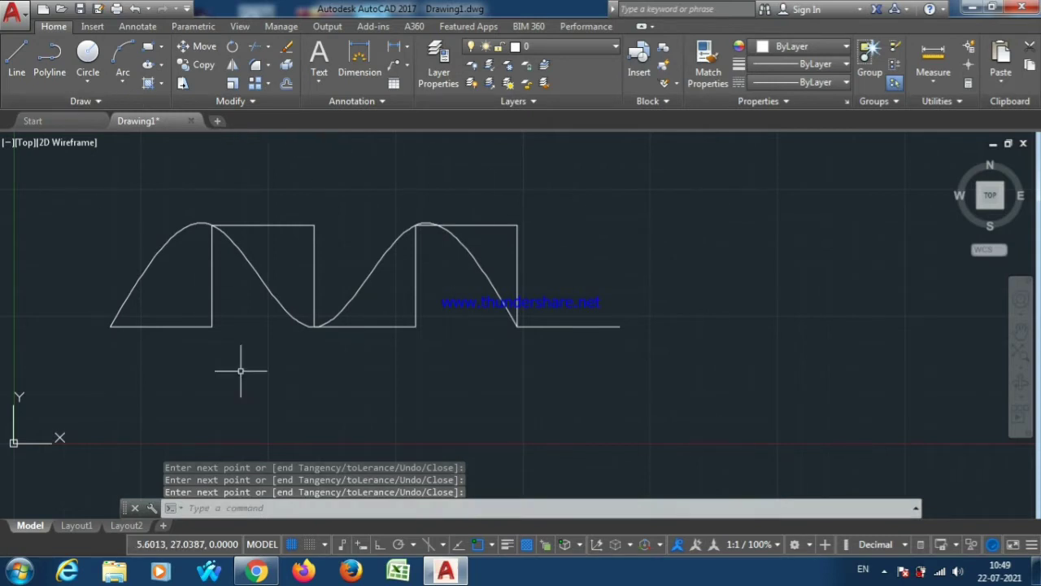
{"action": "left_click", "coordinate": [284, 509]}
{"action": "type", "text": "s"}
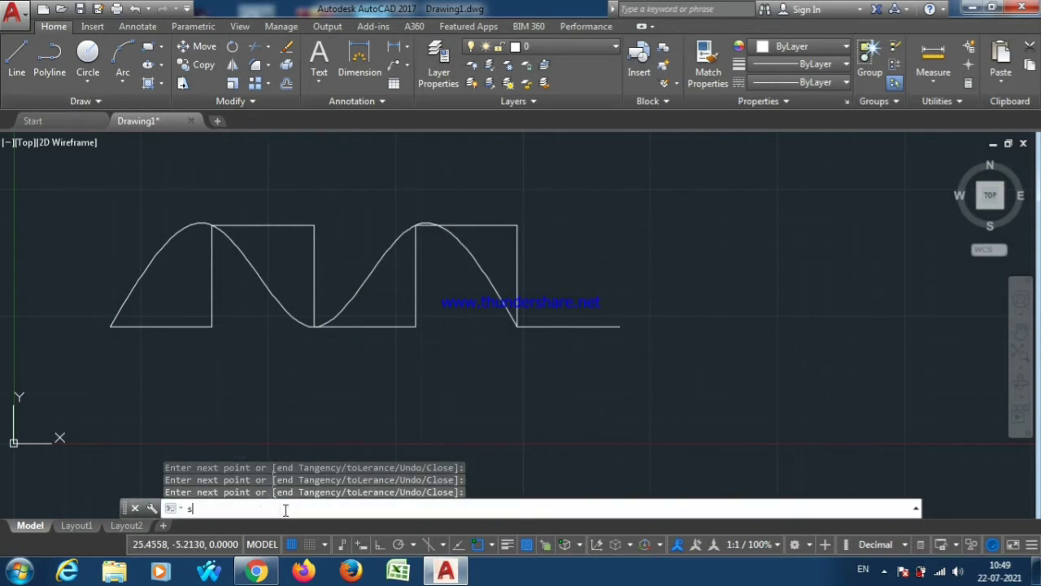
Step: Cancel the accidentally started SLICE command
{"action": "type", "text": "l"}
{"action": "key", "text": "Return"}
{"action": "type", "text": "pl"}
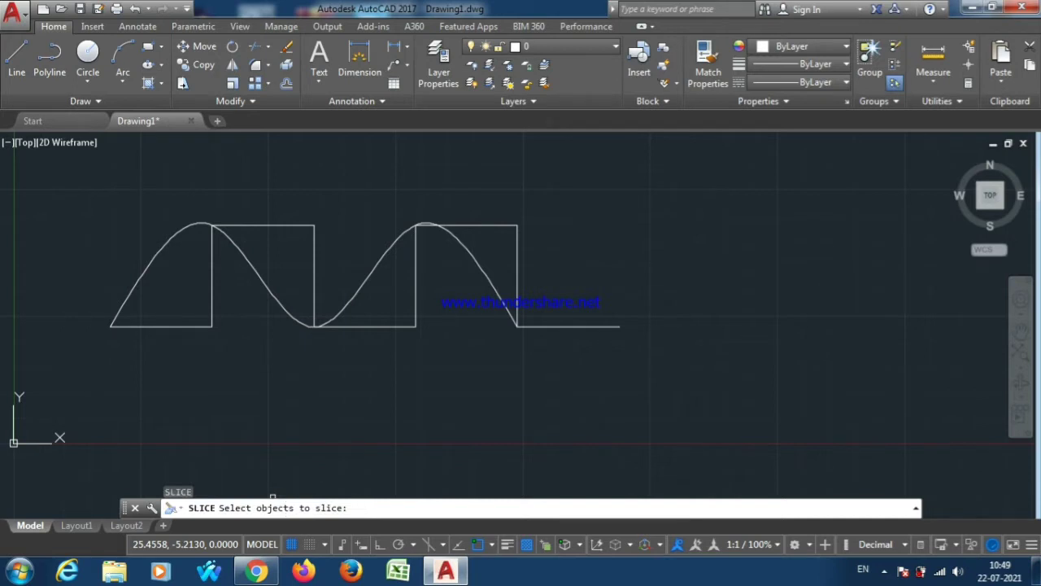
{"action": "key", "text": "Return"}
Step: Start SPLINE again with its creation method kept as Fit
{"action": "type", "text": "s"}
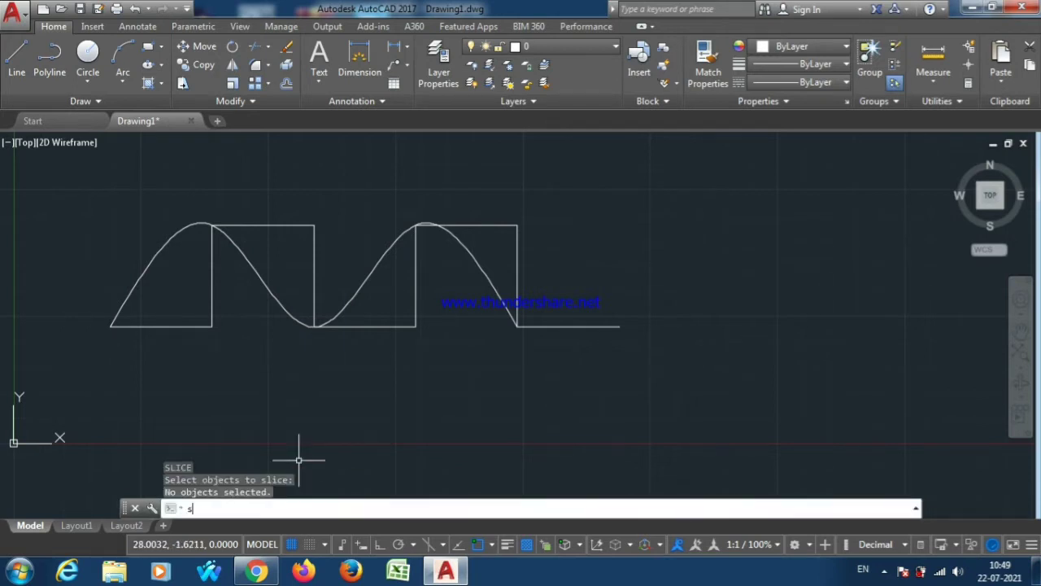
{"action": "type", "text": "pl"}
{"action": "key", "text": "Return"}
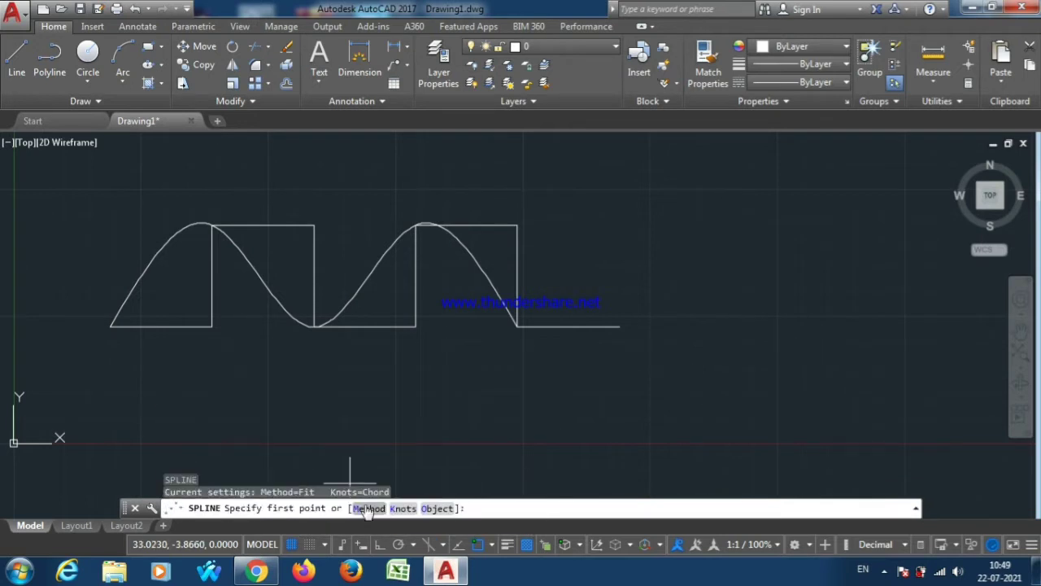
{"action": "left_click", "coordinate": [368, 508]}
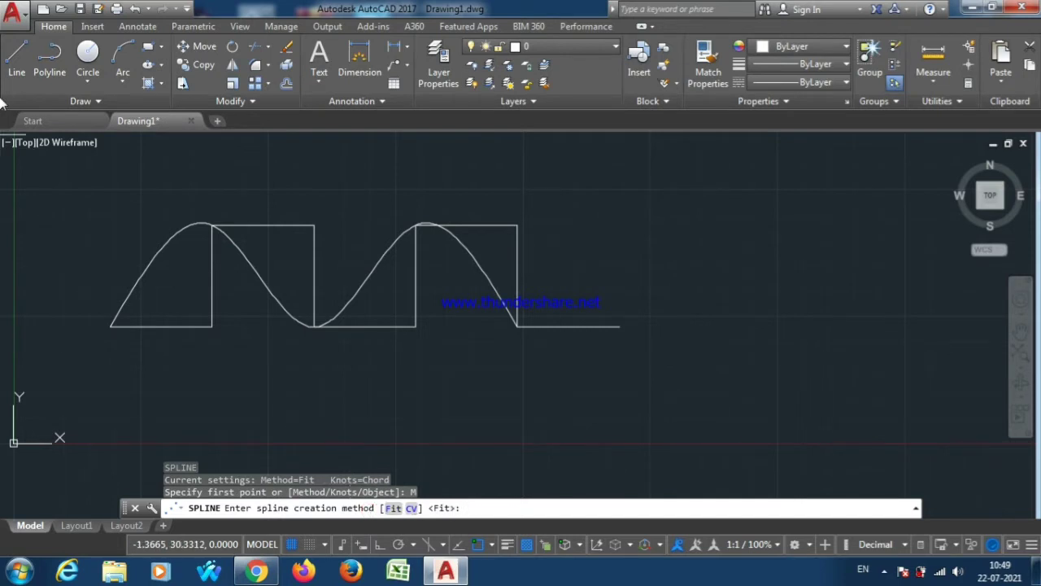
{"action": "left_click", "coordinate": [46, 102]}
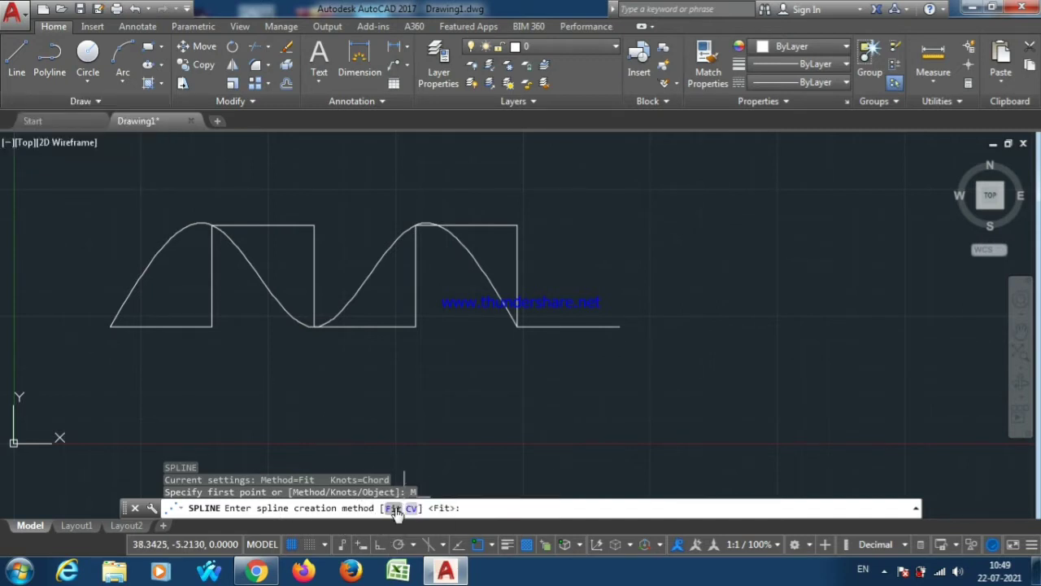
{"action": "left_click", "coordinate": [394, 509]}
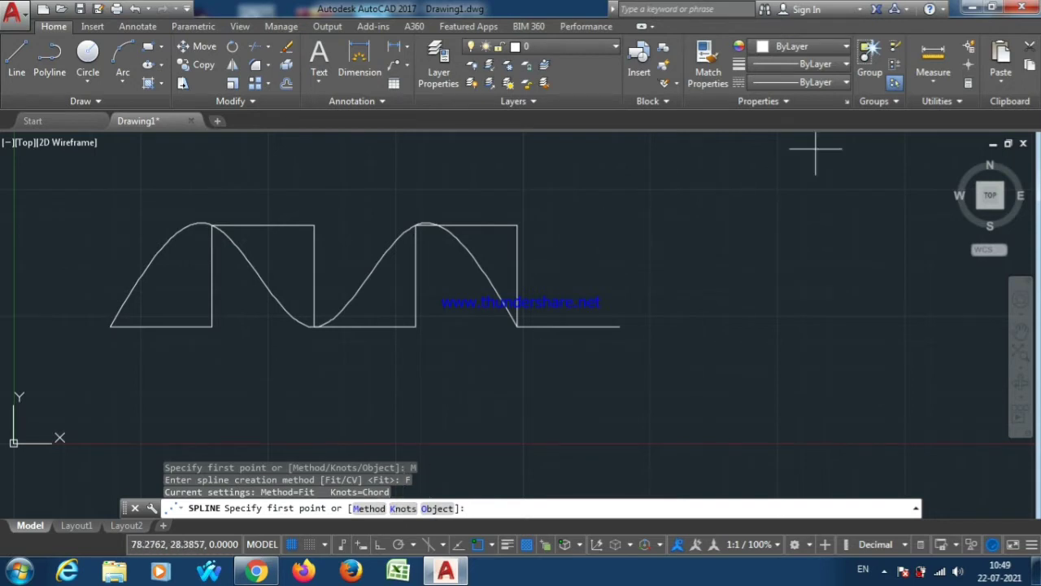
Step: Make red (205,32,39) the current colour and fit the spline through the same five wave corners
{"action": "left_click", "coordinate": [826, 46]}
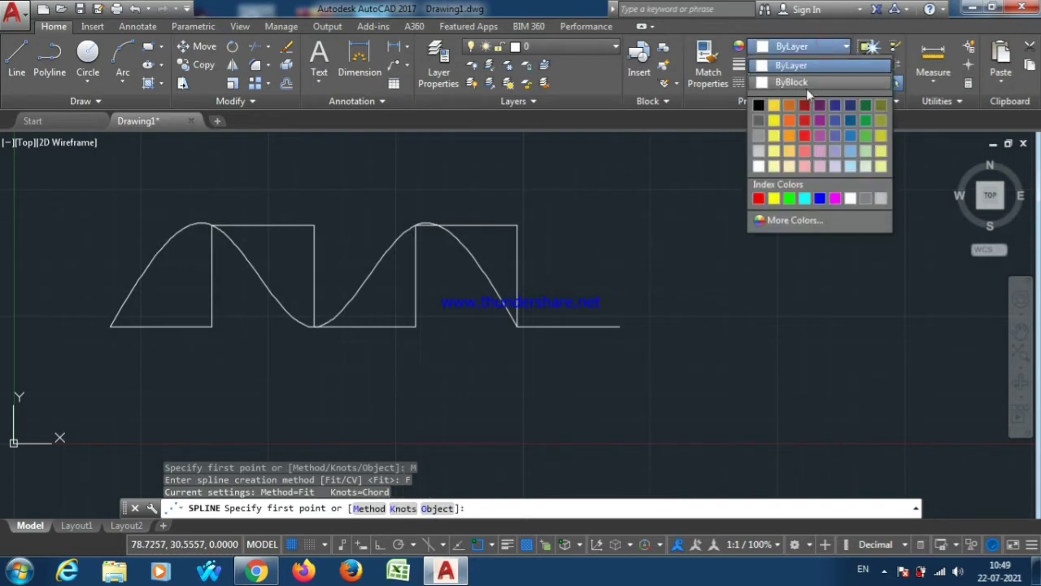
{"action": "left_click", "coordinate": [799, 118]}
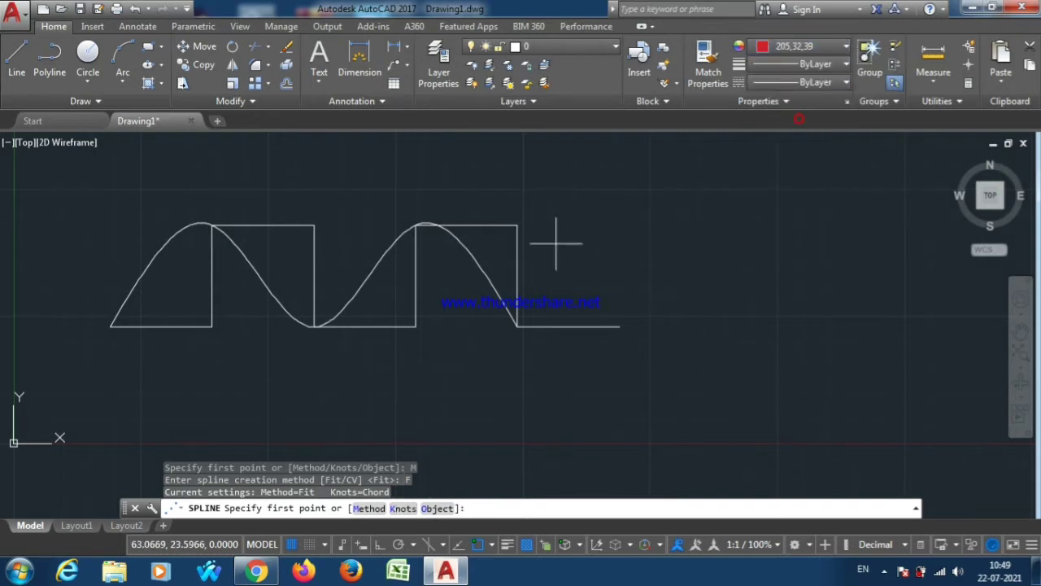
{"action": "left_click", "coordinate": [111, 326]}
{"action": "left_click", "coordinate": [212, 224]}
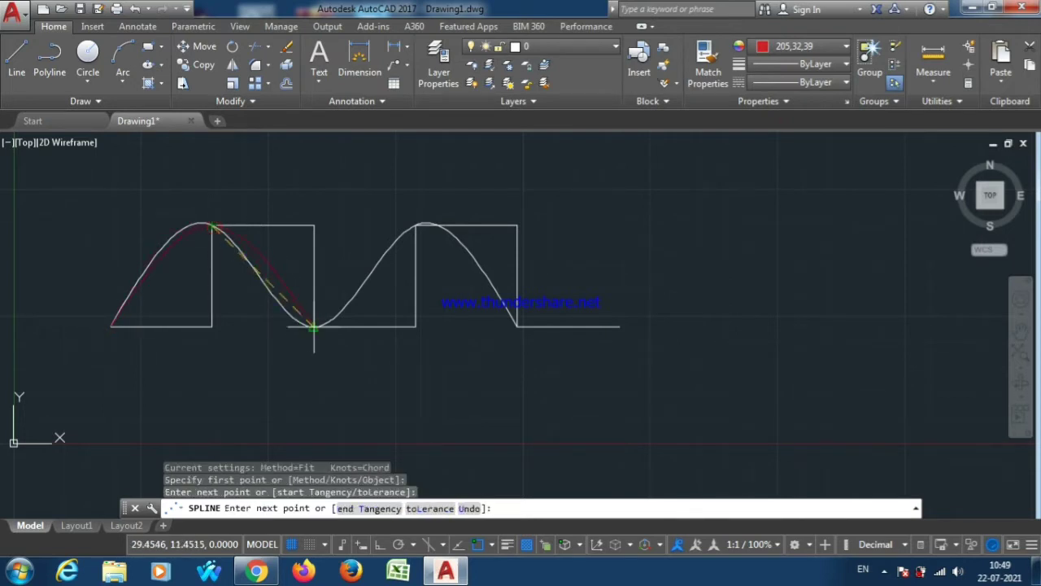
{"action": "left_click", "coordinate": [313, 326]}
{"action": "left_click", "coordinate": [415, 224]}
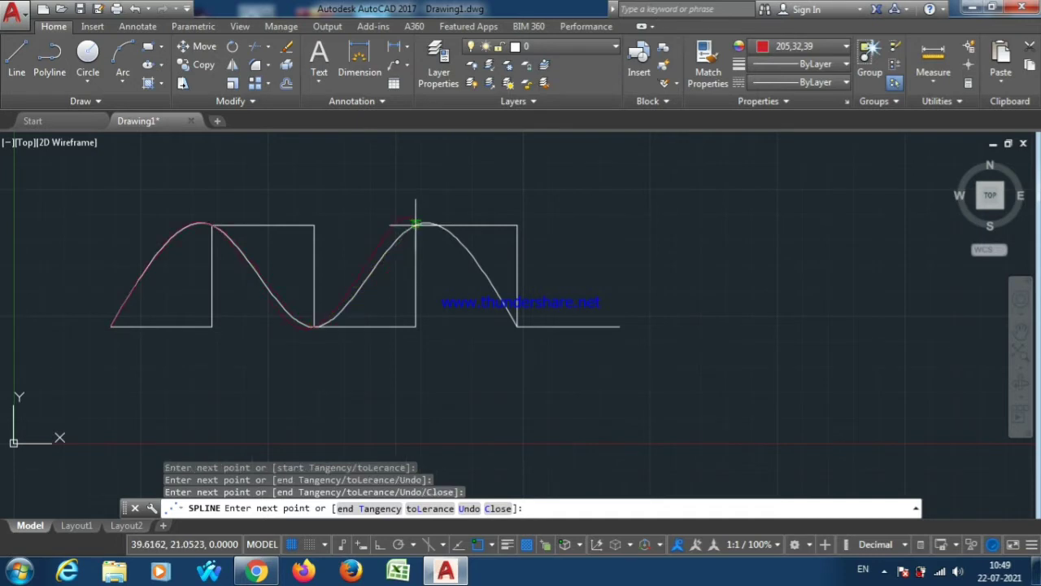
{"action": "left_click", "coordinate": [517, 325]}
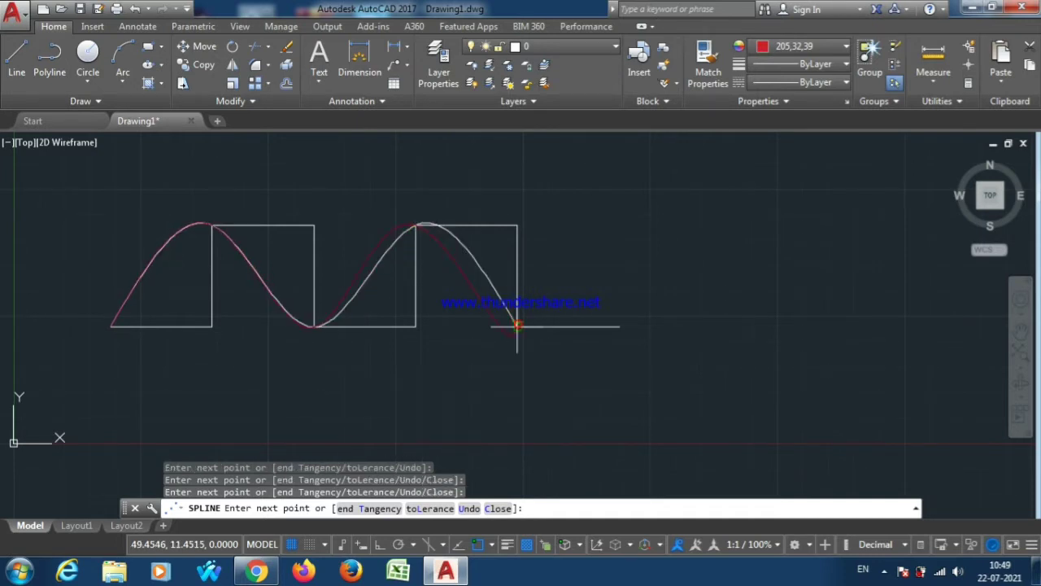
{"action": "key", "text": "Return"}
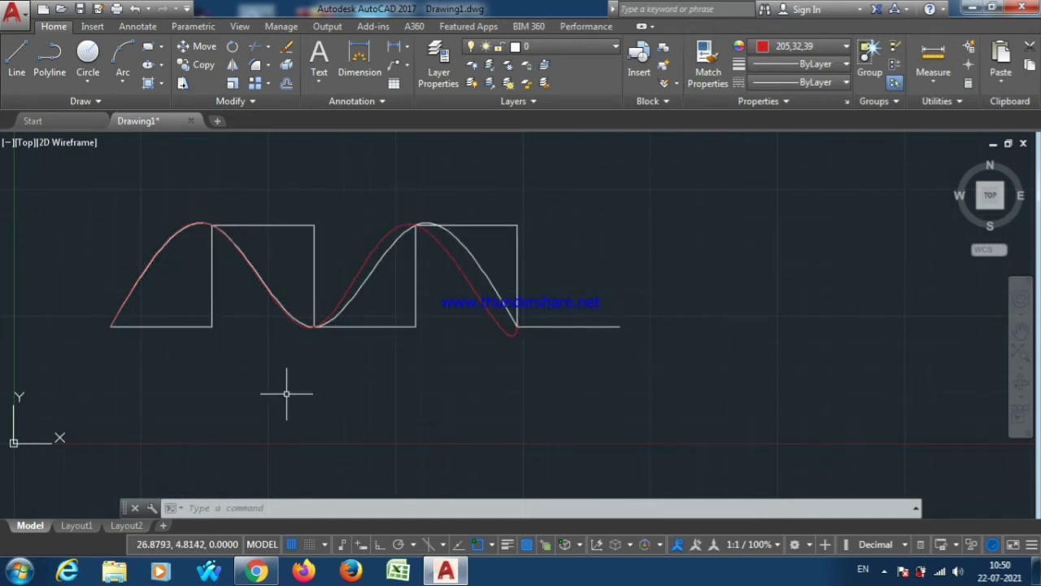
Step: Start SPLINE with the CV method and yellow as the current colour
{"action": "left_click", "coordinate": [264, 508]}
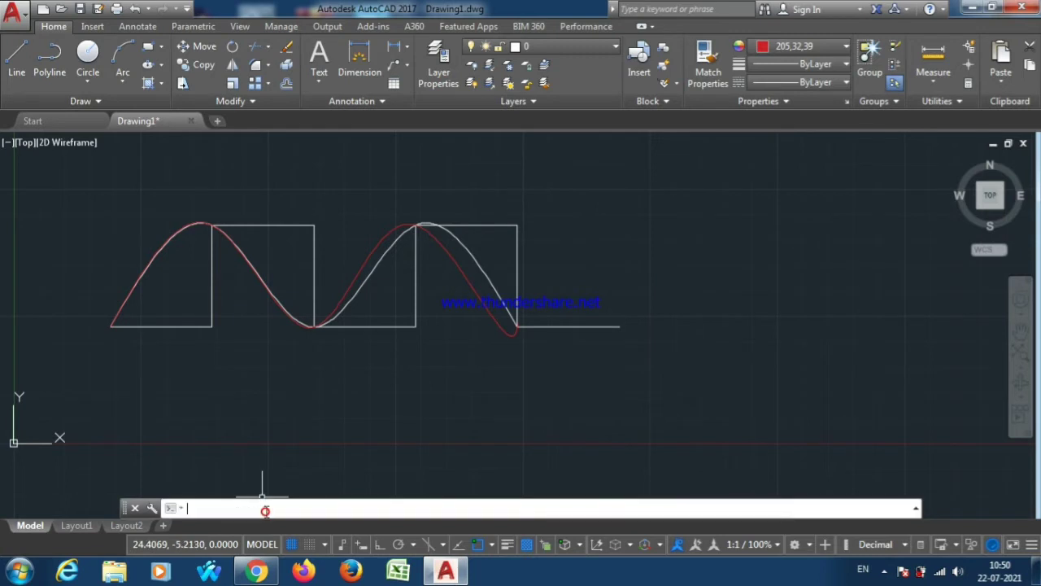
{"action": "type", "text": "spl"}
{"action": "key", "text": "Return"}
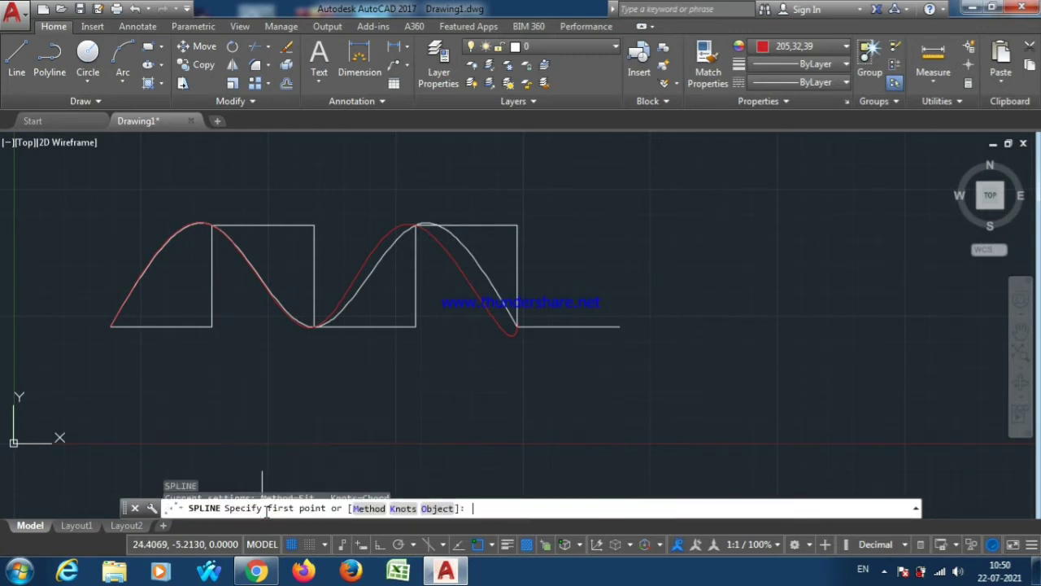
{"action": "left_click", "coordinate": [368, 507]}
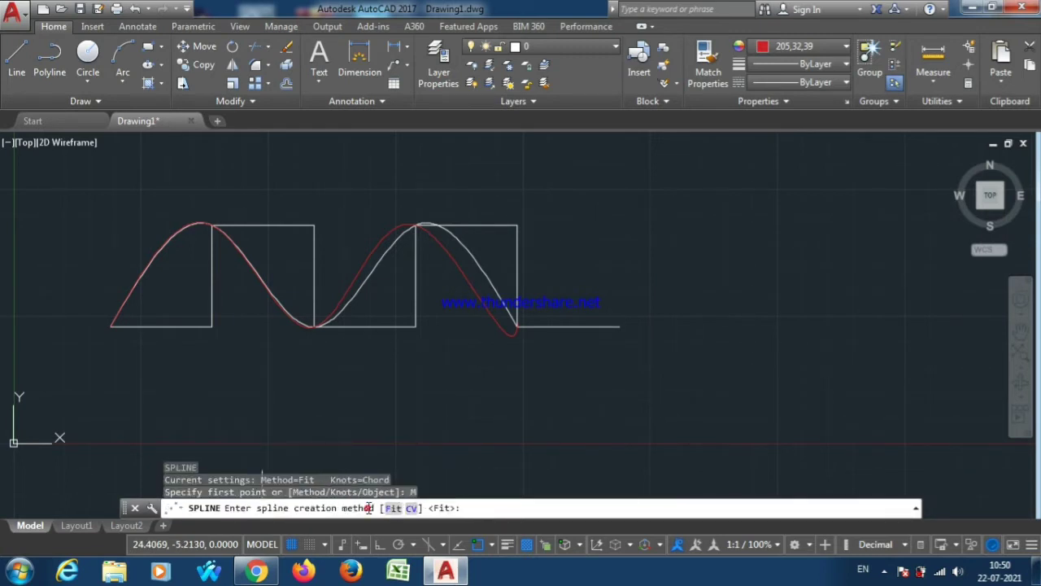
{"action": "left_click", "coordinate": [411, 507]}
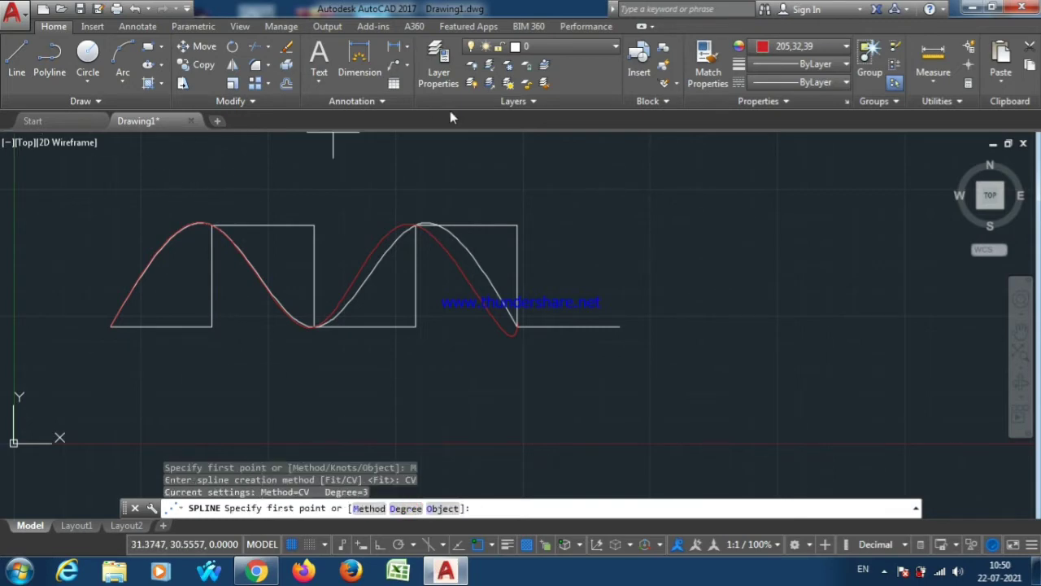
{"action": "left_click", "coordinate": [846, 45]}
{"action": "left_click", "coordinate": [780, 106]}
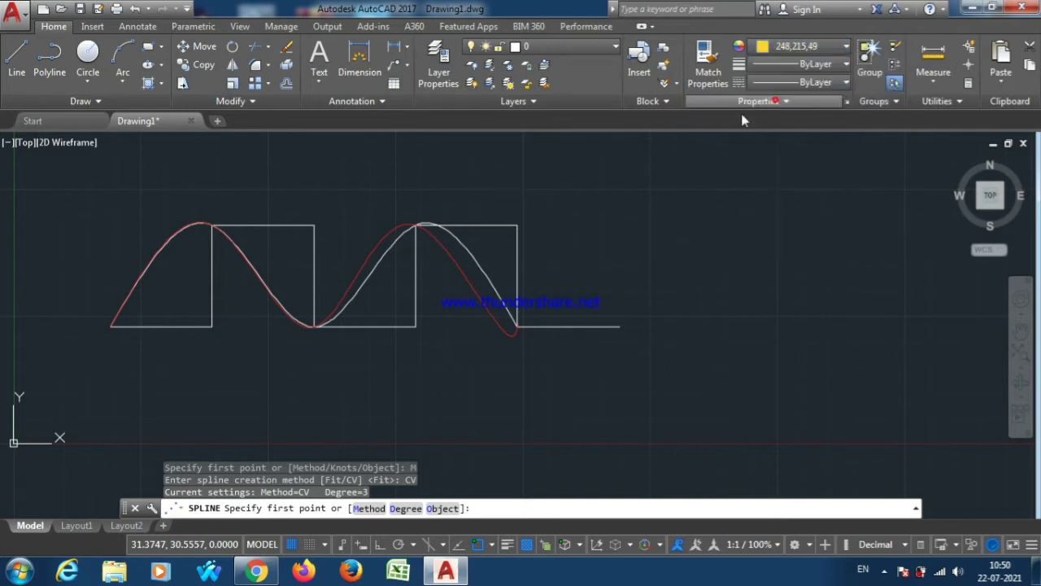
Step: Place control points at the wave's left end, left peak, valley, right peak and right end
{"action": "left_click", "coordinate": [111, 325]}
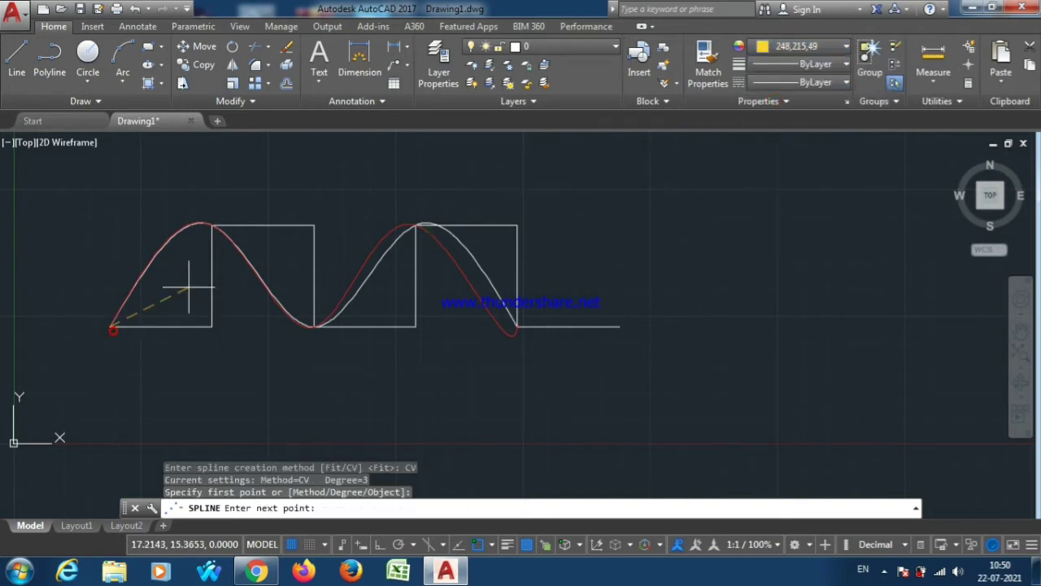
{"action": "left_click", "coordinate": [210, 225]}
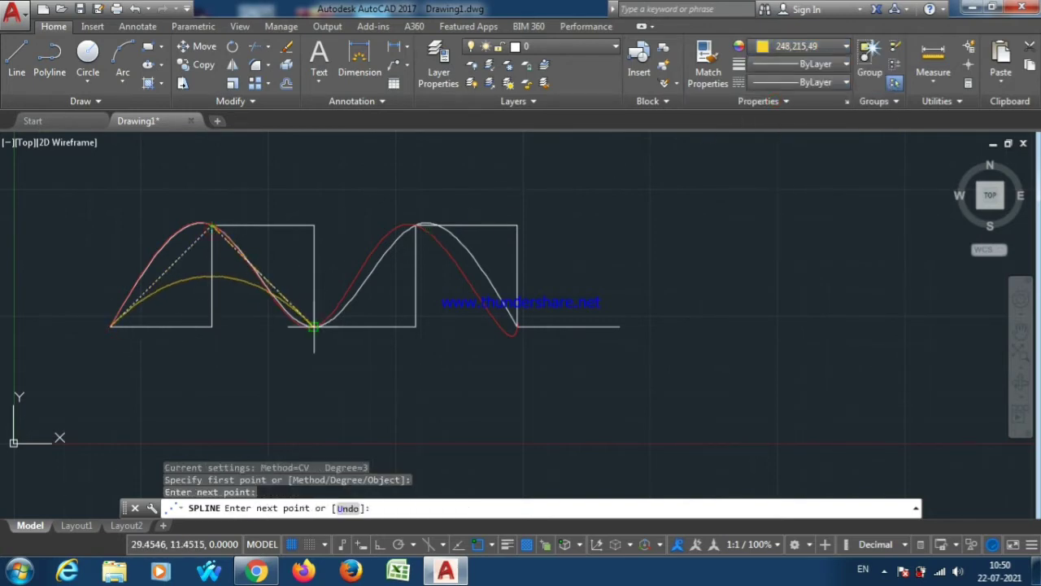
{"action": "left_click", "coordinate": [314, 326]}
{"action": "left_click", "coordinate": [416, 225]}
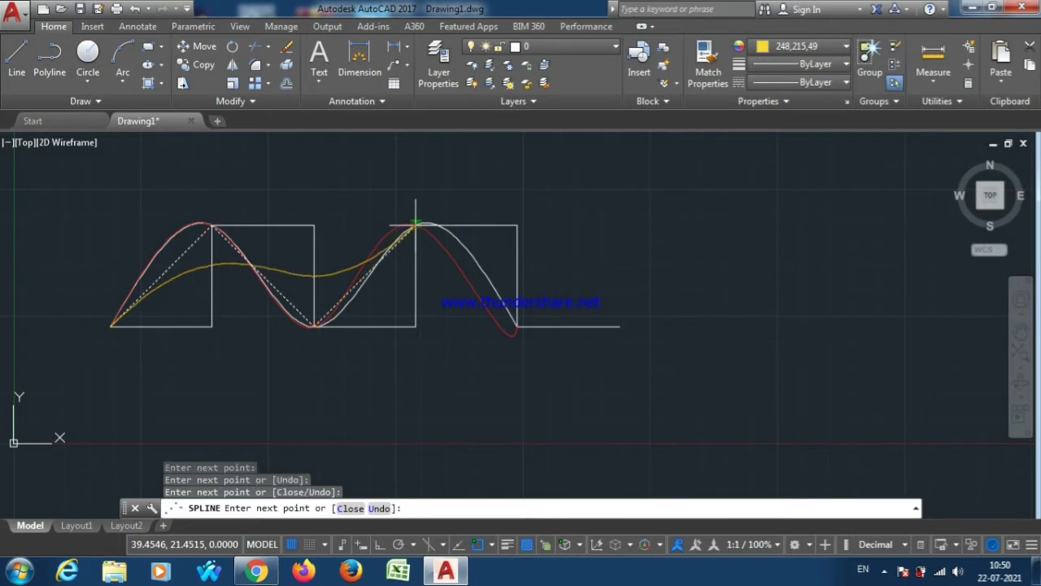
{"action": "left_click", "coordinate": [512, 327]}
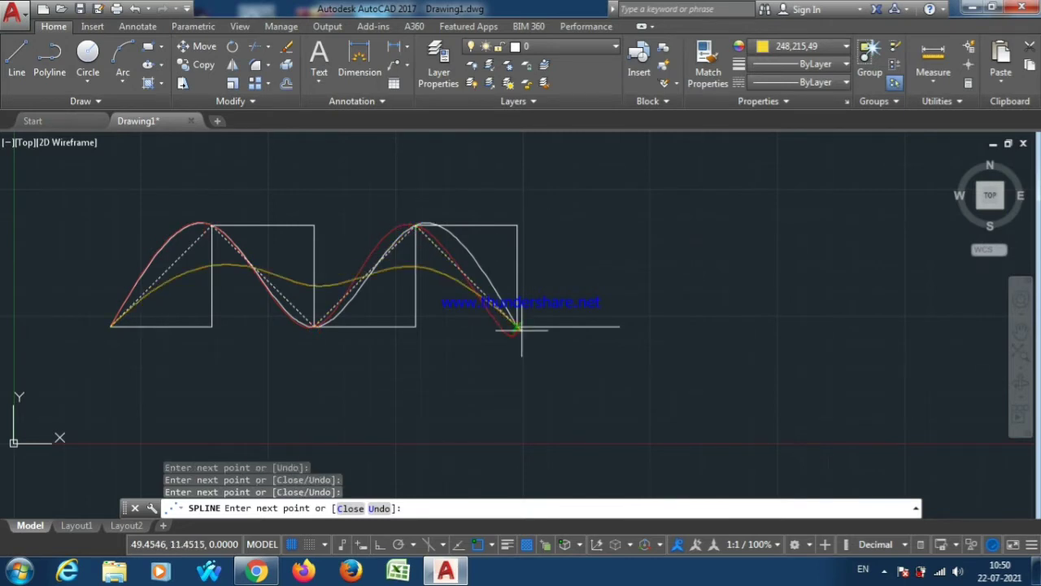
{"action": "key", "text": "Return"}
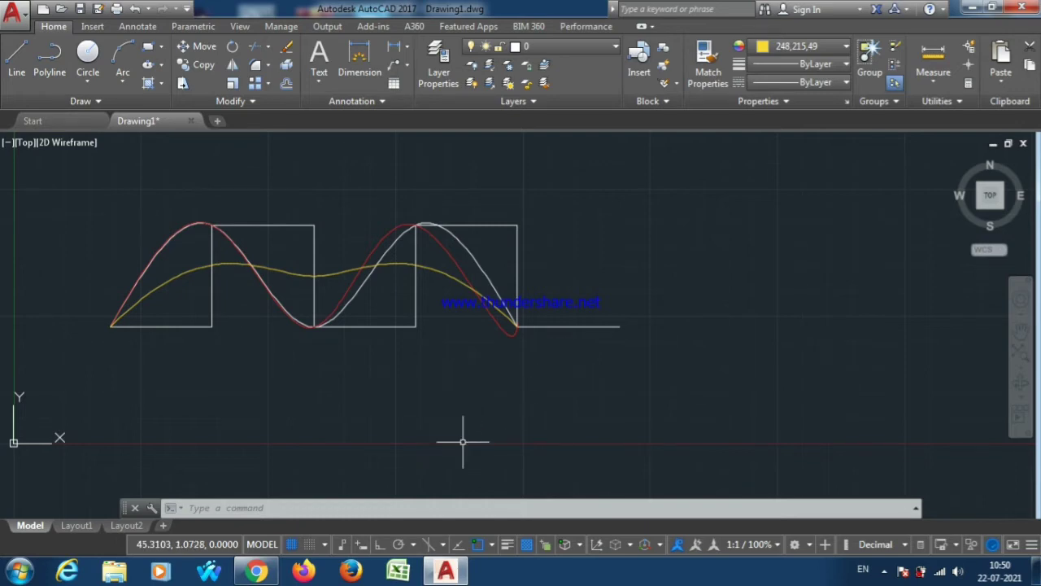
Step: Start a new spline with its degree set to 4
{"action": "left_click", "coordinate": [402, 502]}
{"action": "left_click", "coordinate": [401, 502]}
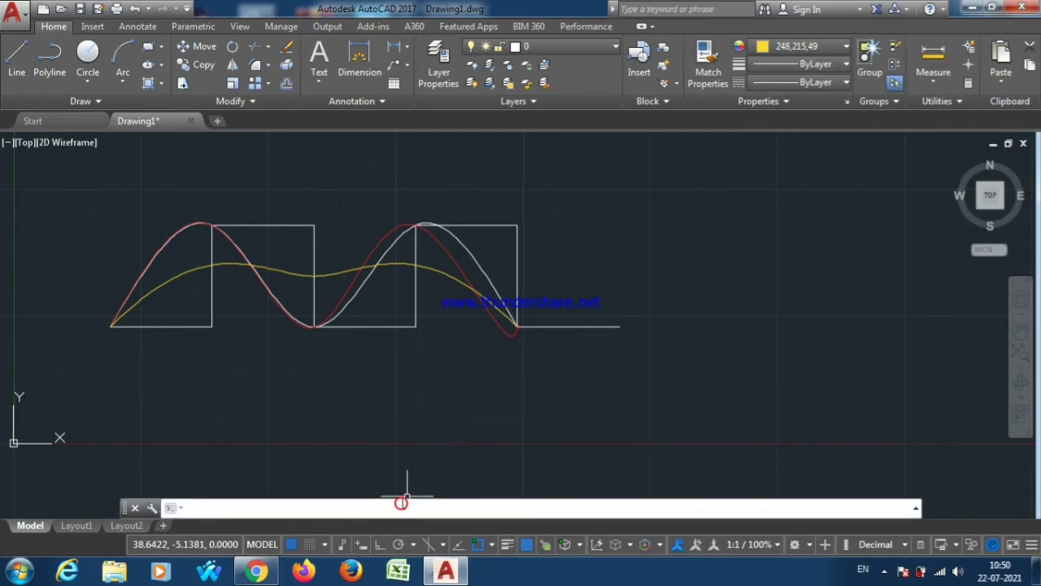
{"action": "type", "text": "spl"}
{"action": "key", "text": "Return"}
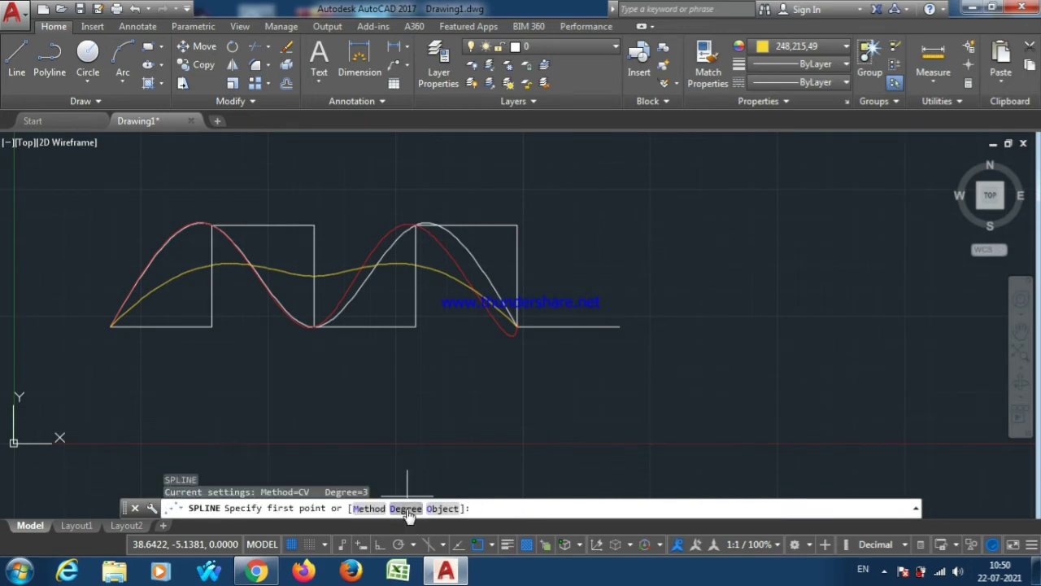
{"action": "left_click", "coordinate": [406, 507]}
{"action": "left_click", "coordinate": [407, 509]}
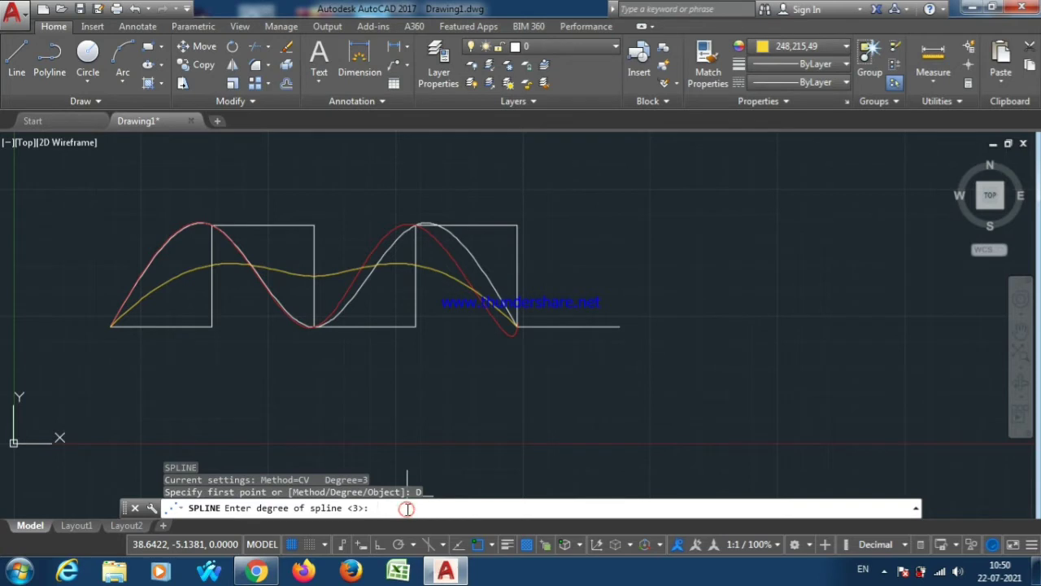
{"action": "type", "text": "4"}
{"action": "key", "text": "Return"}
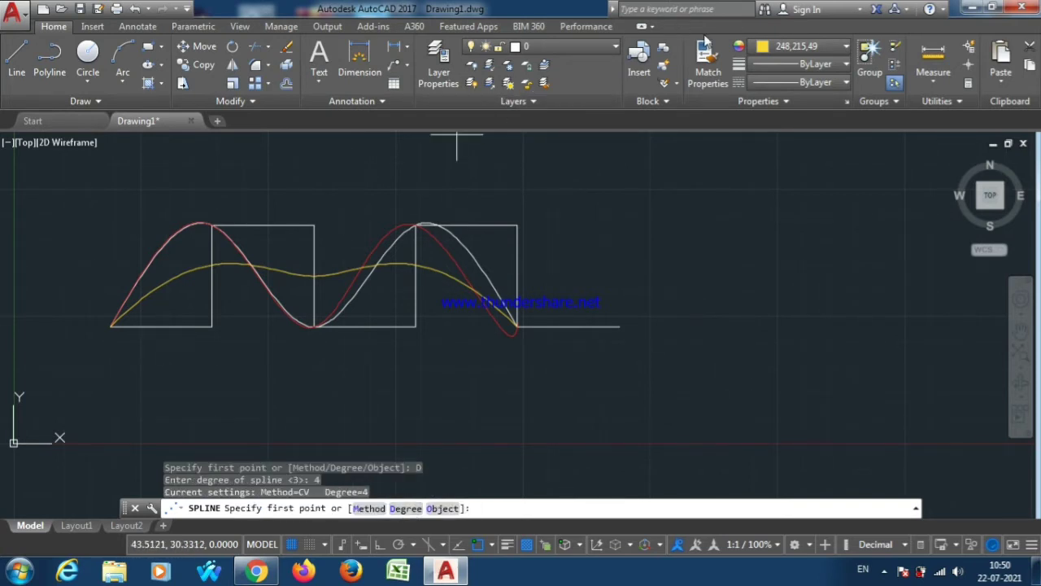
Step: Make pink (247,171,174) the current drawing colour
{"action": "left_click", "coordinate": [818, 49]}
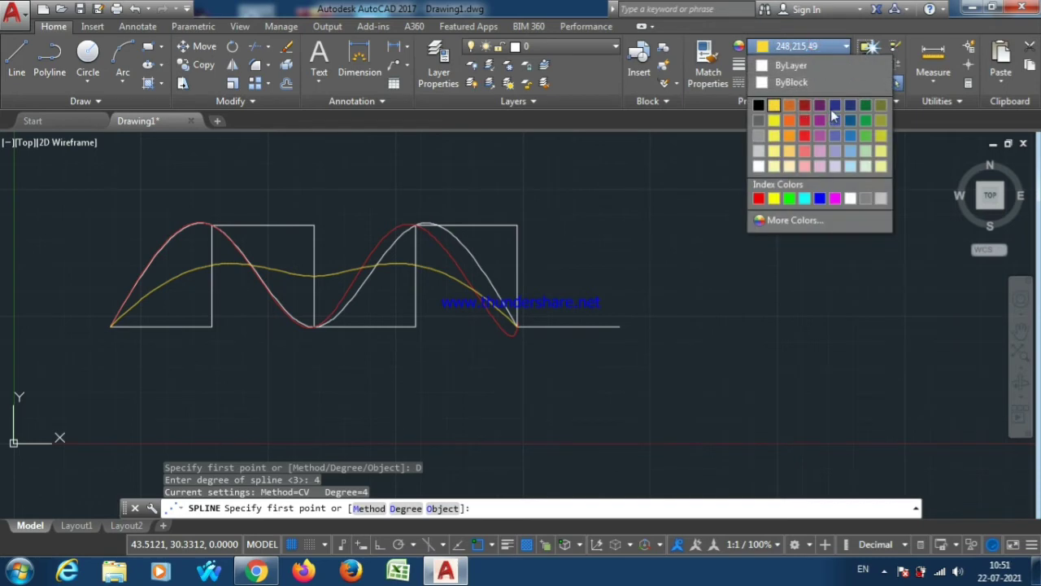
{"action": "left_click", "coordinate": [823, 106]}
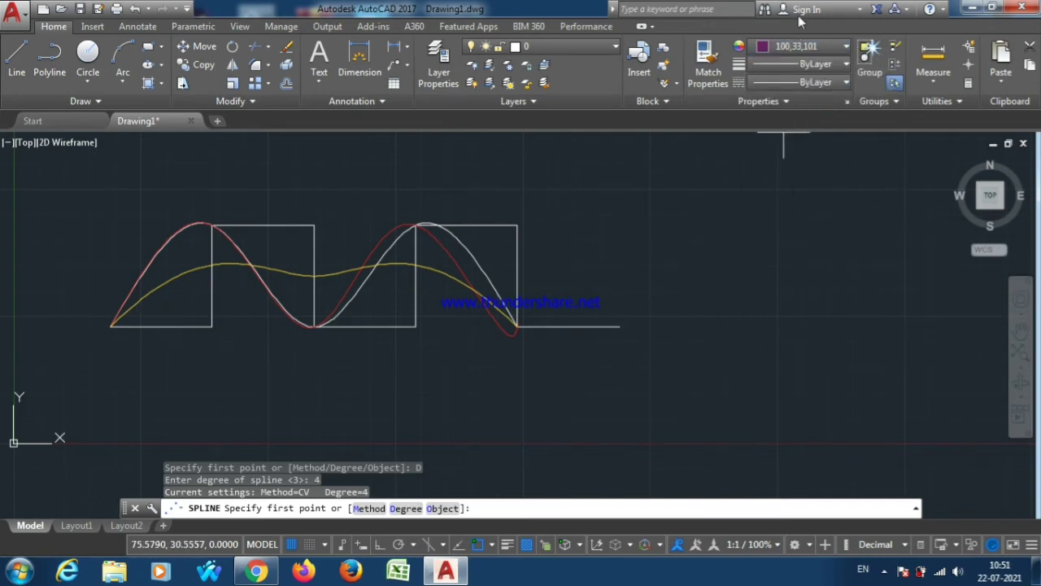
{"action": "left_click", "coordinate": [801, 51]}
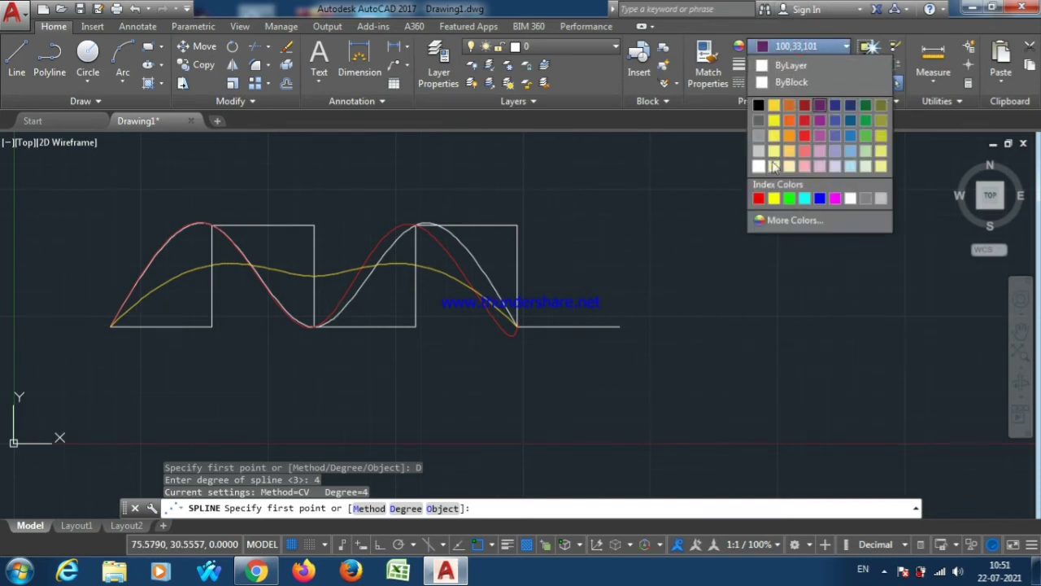
{"action": "left_click", "coordinate": [804, 167]}
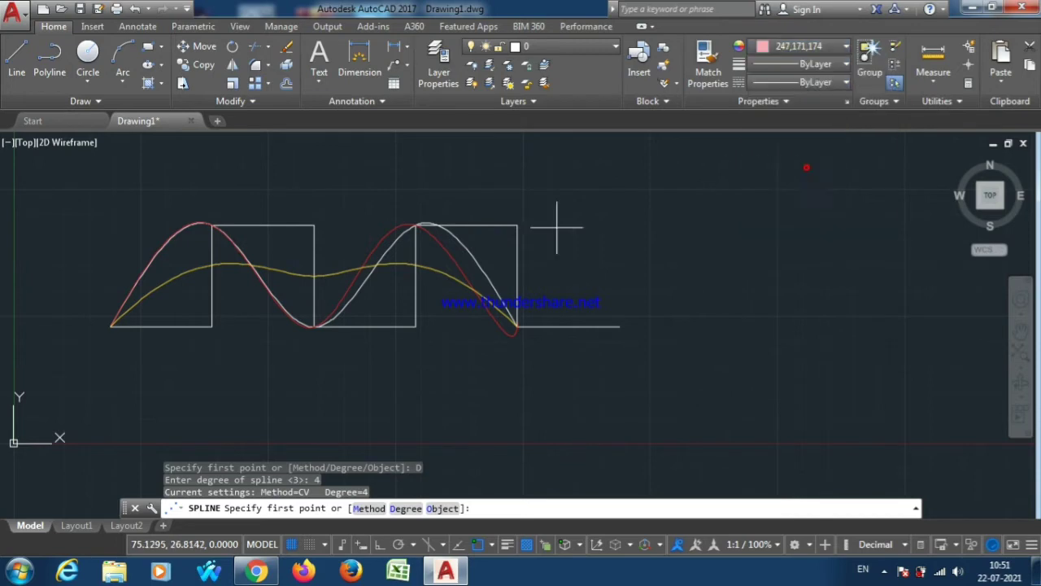
Step: Place control points at the wave's left end, both peaks, middle valley and right end
{"action": "left_click", "coordinate": [114, 323]}
{"action": "left_click", "coordinate": [211, 226]}
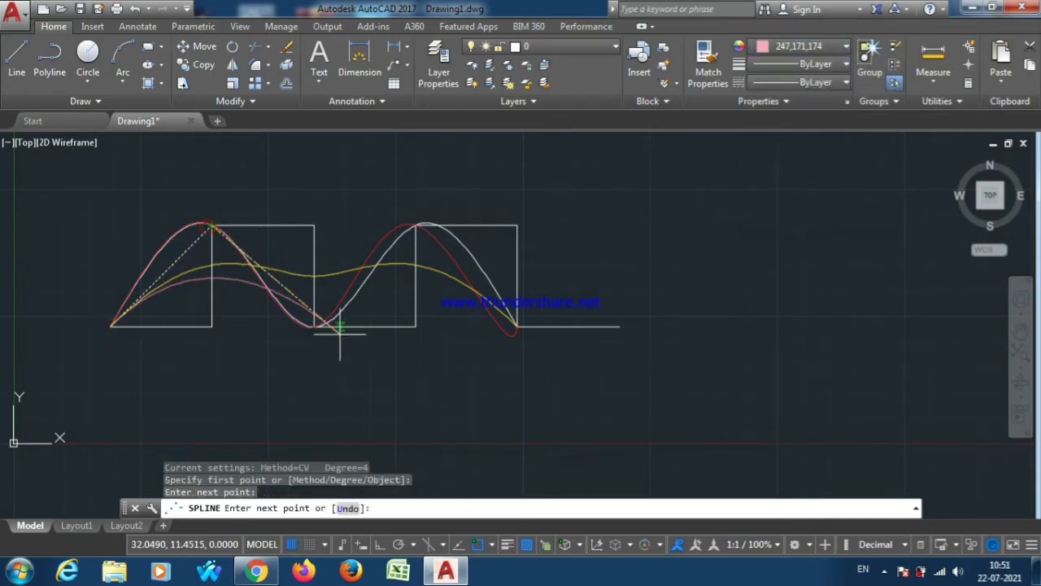
{"action": "left_click", "coordinate": [313, 326]}
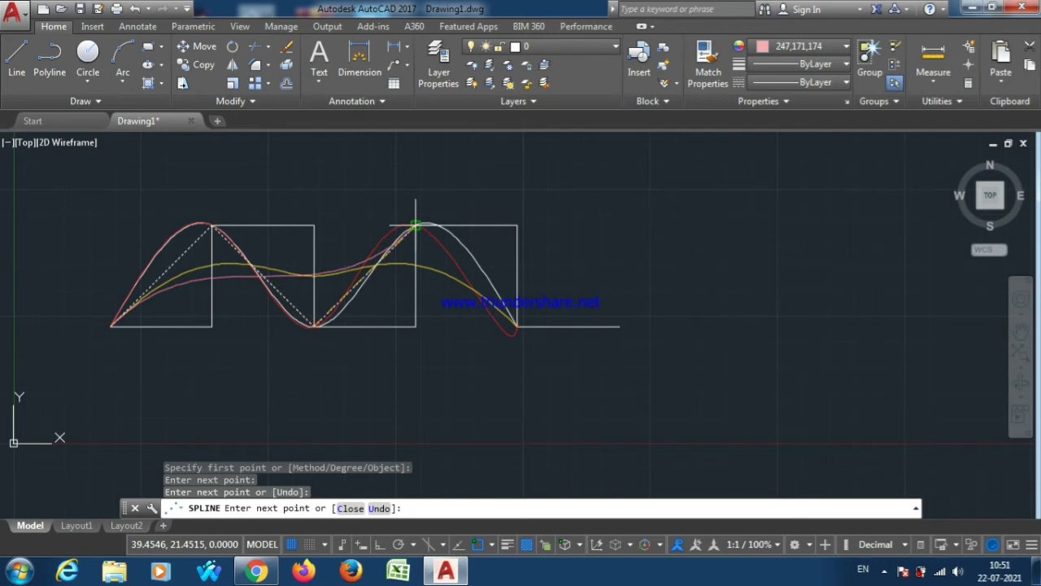
{"action": "left_click", "coordinate": [414, 226]}
{"action": "left_click", "coordinate": [517, 326]}
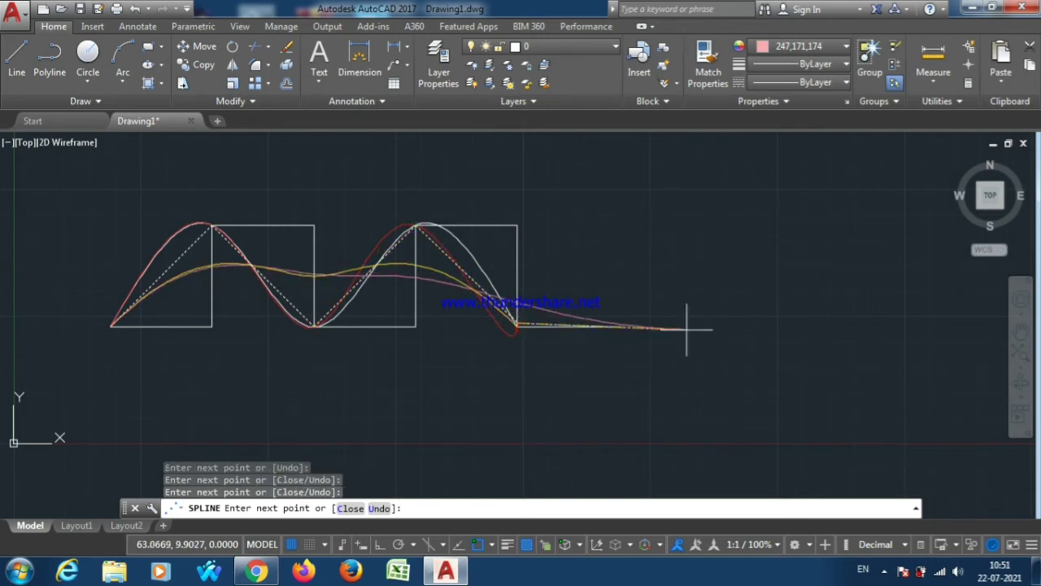
{"action": "key", "text": "Return"}
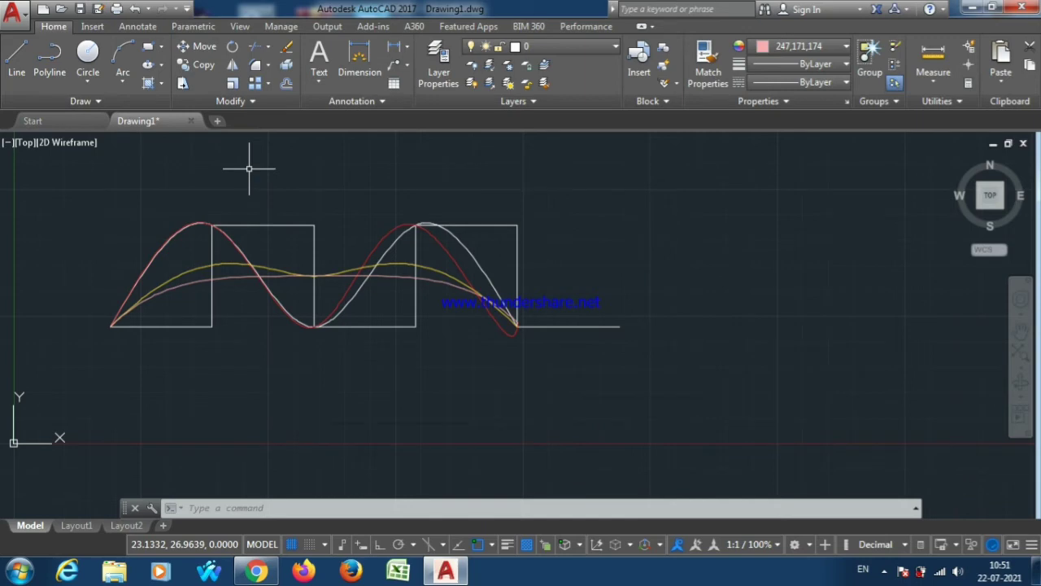
Step: Convert the square-wave polyline into a spline with SPLINE's Object option
{"action": "type", "text": "s"}
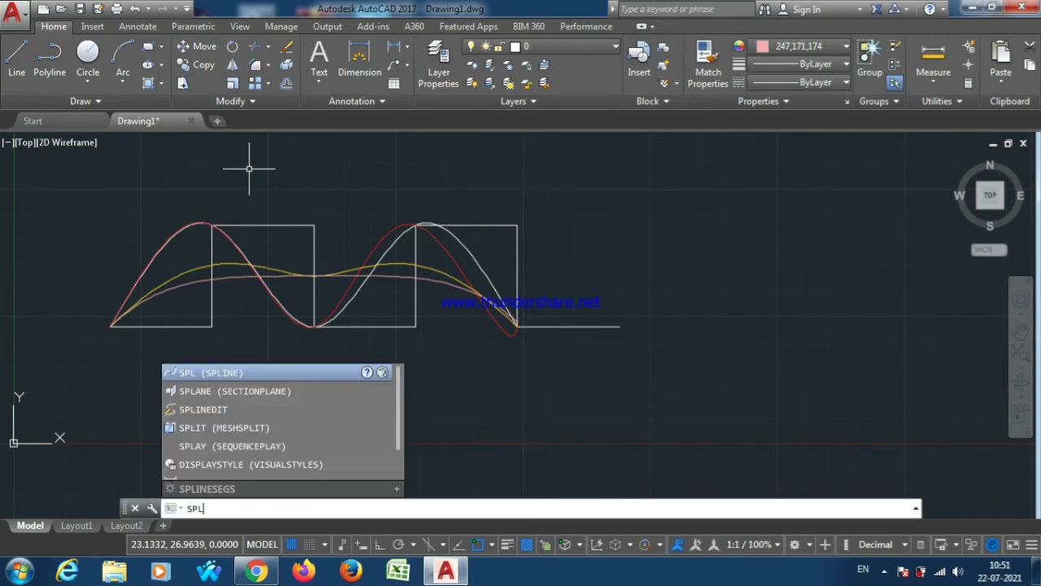
{"action": "key", "text": "Return"}
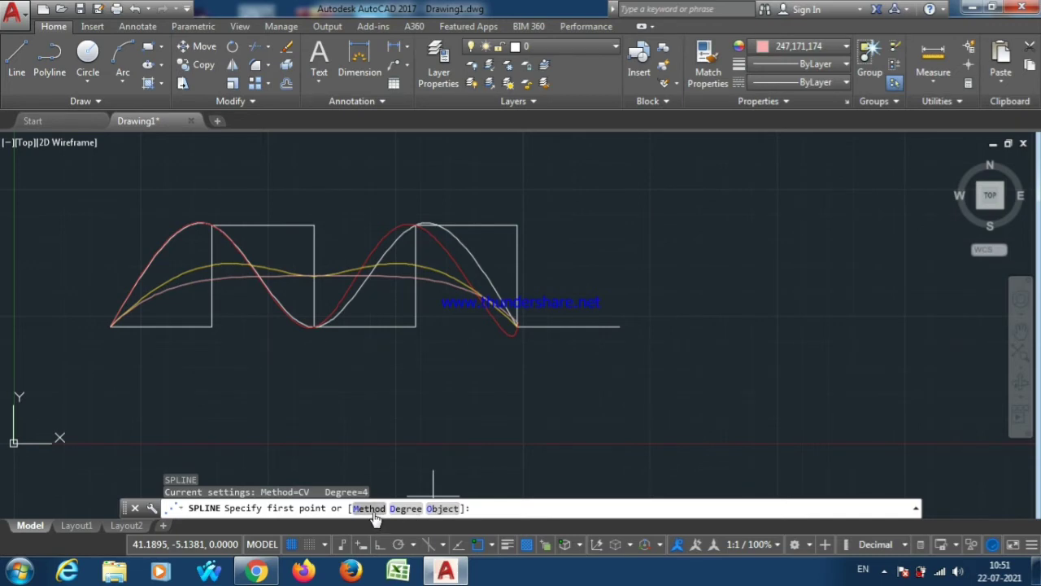
{"action": "left_click", "coordinate": [434, 507]}
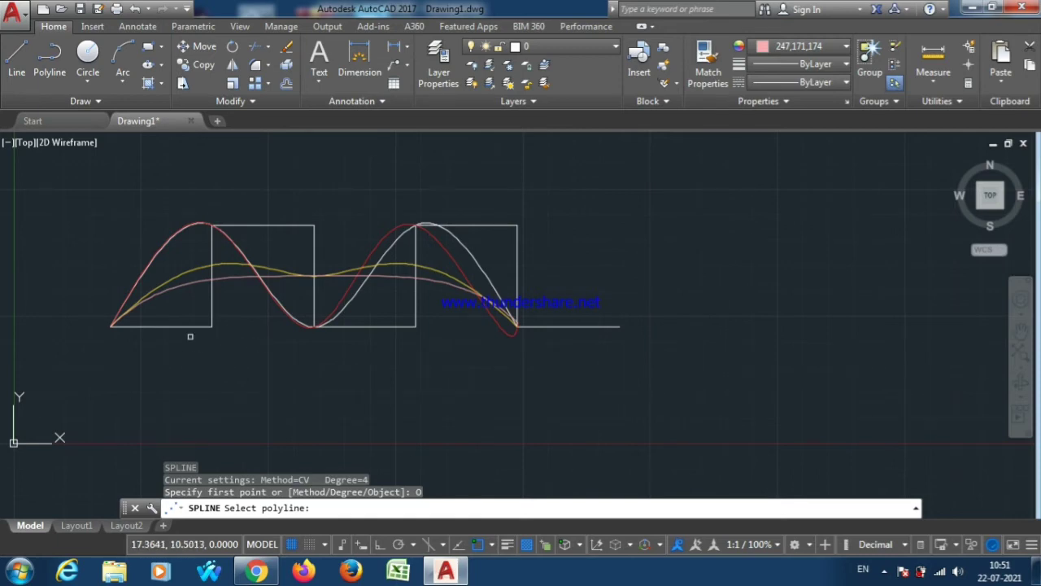
{"action": "left_click", "coordinate": [194, 327]}
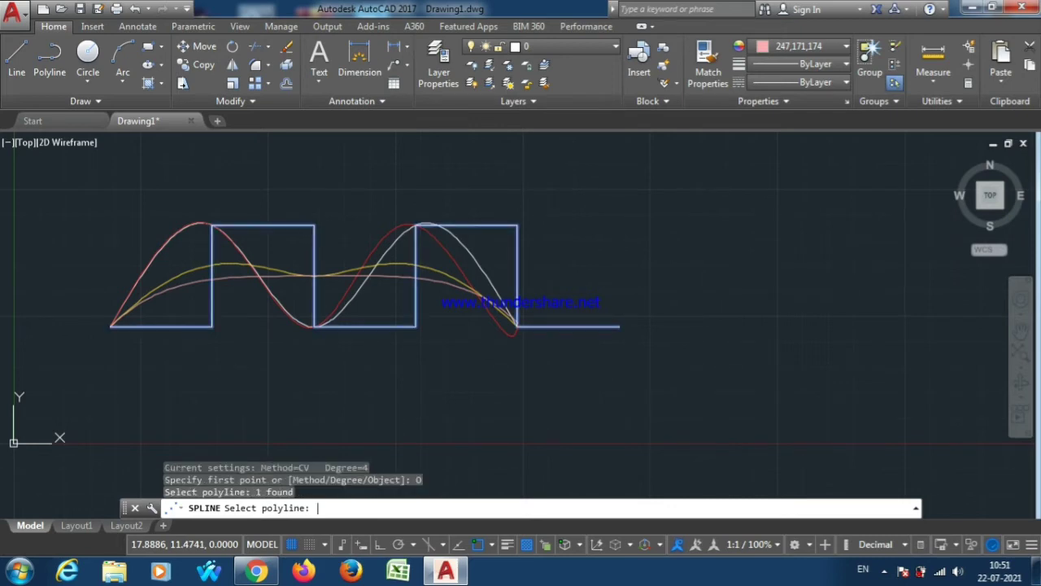
{"action": "key", "text": "Return"}
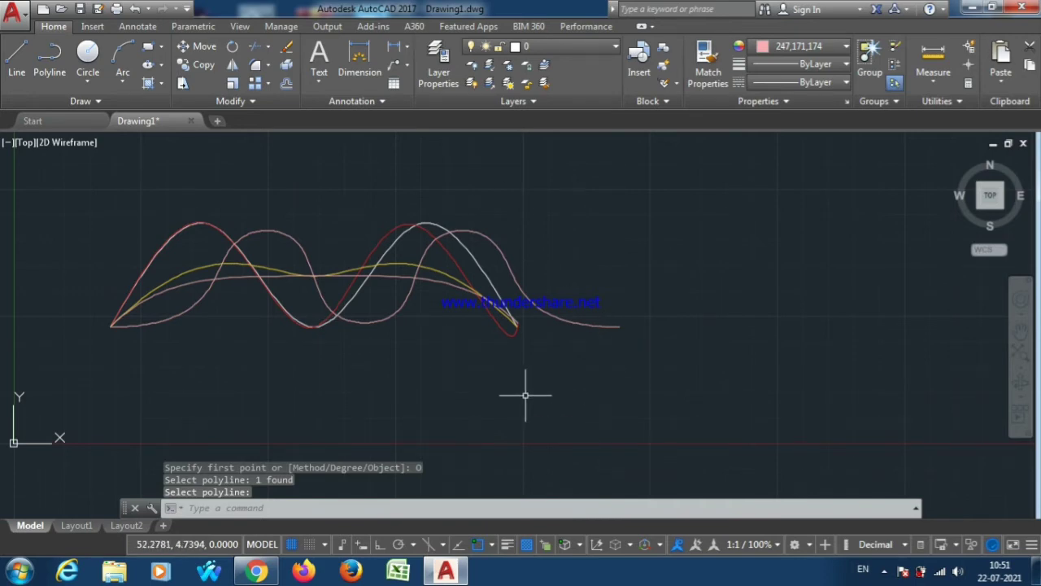
{"action": "scroll", "coordinate": [244, 344], "scroll_direction": "down", "scroll_amount": 3}
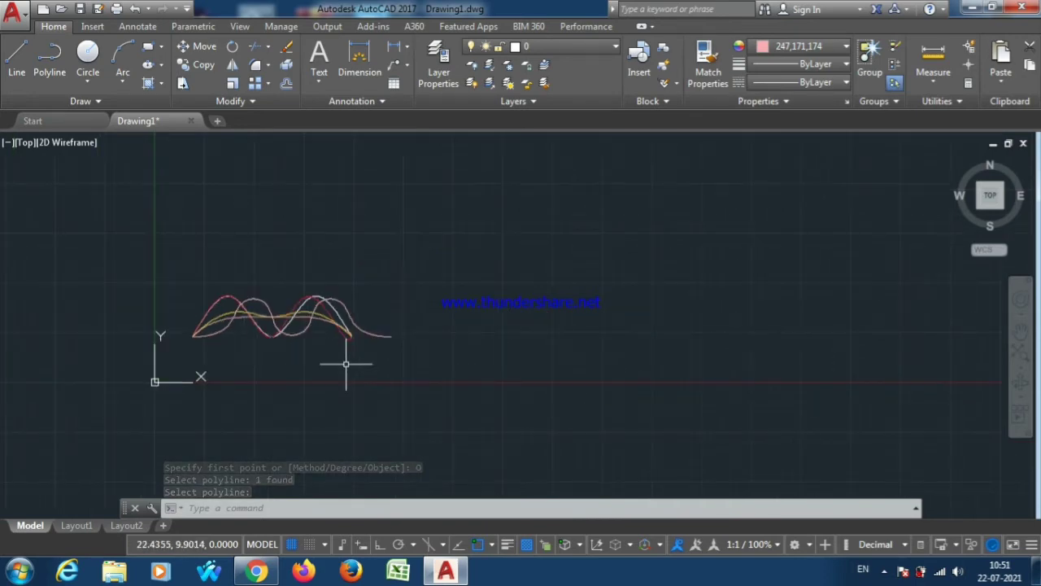
{"action": "scroll", "coordinate": [767, 361], "scroll_direction": "up", "scroll_amount": 6}
{"action": "scroll", "coordinate": [655, 365], "scroll_direction": "down", "scroll_amount": 2}
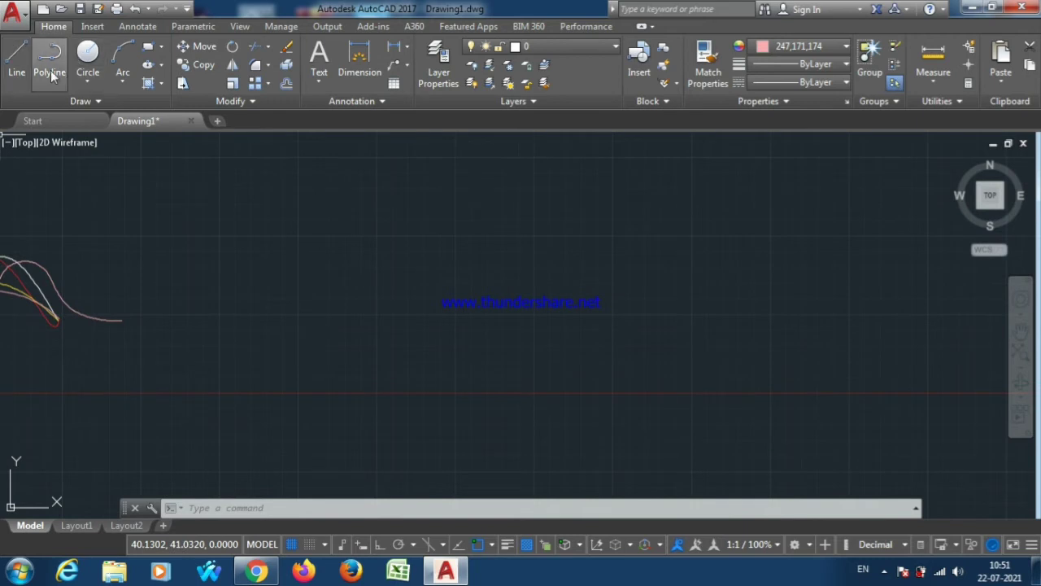
{"action": "left_click", "coordinate": [149, 51]}
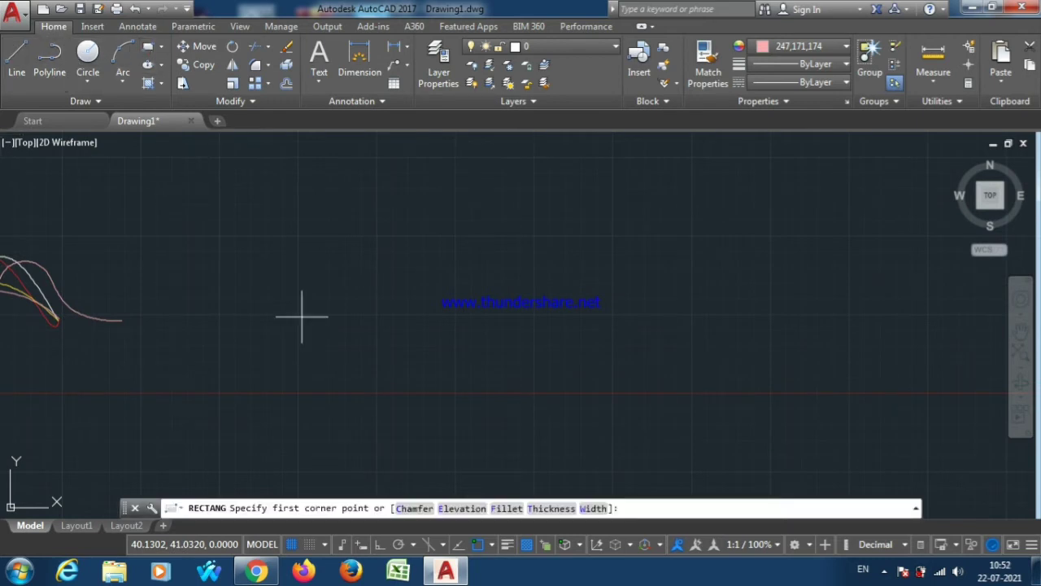
{"action": "left_click", "coordinate": [347, 238]}
{"action": "left_click", "coordinate": [610, 376]}
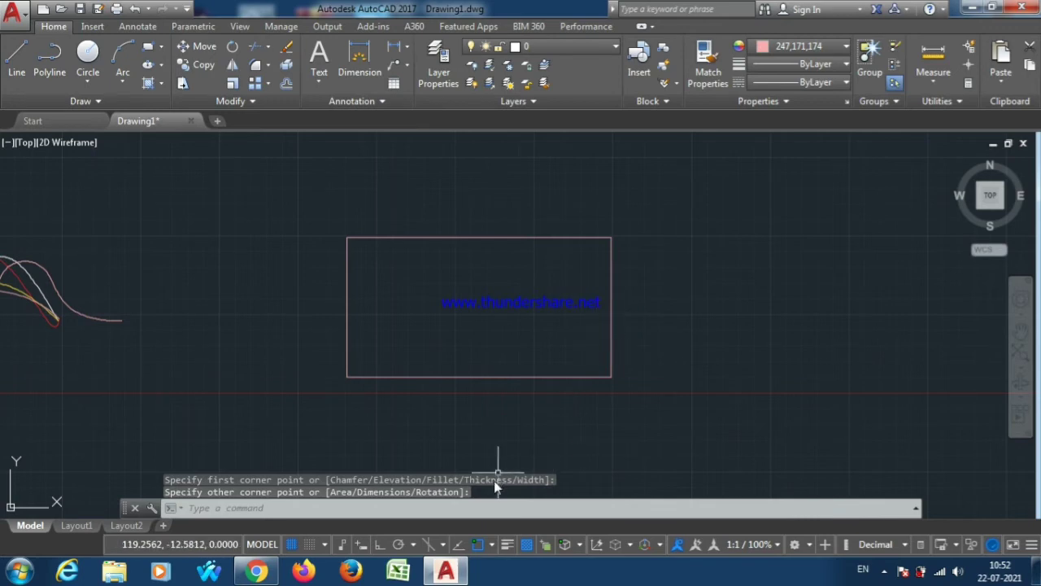
{"action": "type", "text": "s"}
{"action": "type", "text": "l"}
{"action": "key", "text": "Return"}
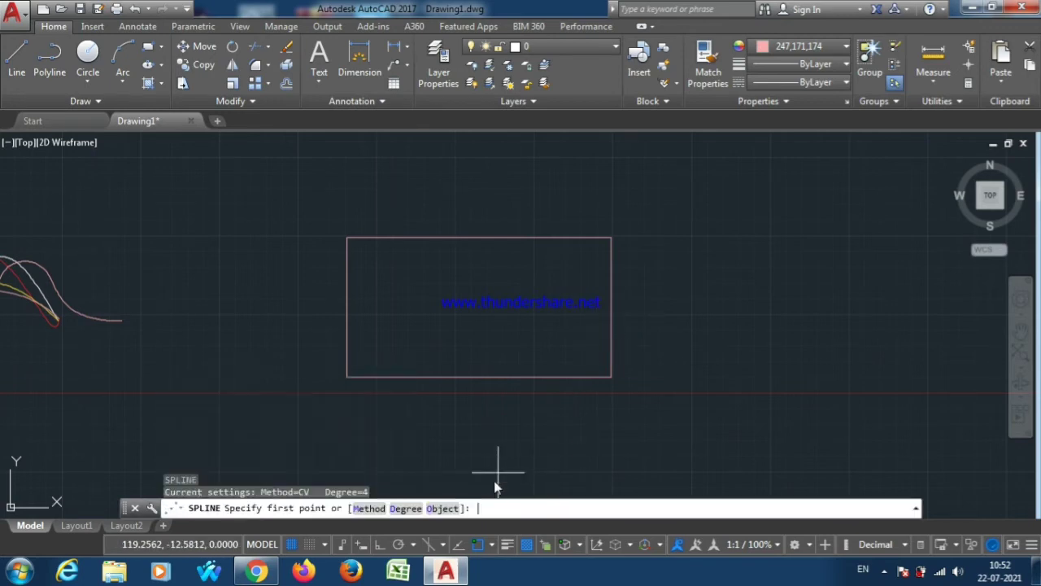
{"action": "left_click", "coordinate": [368, 508]}
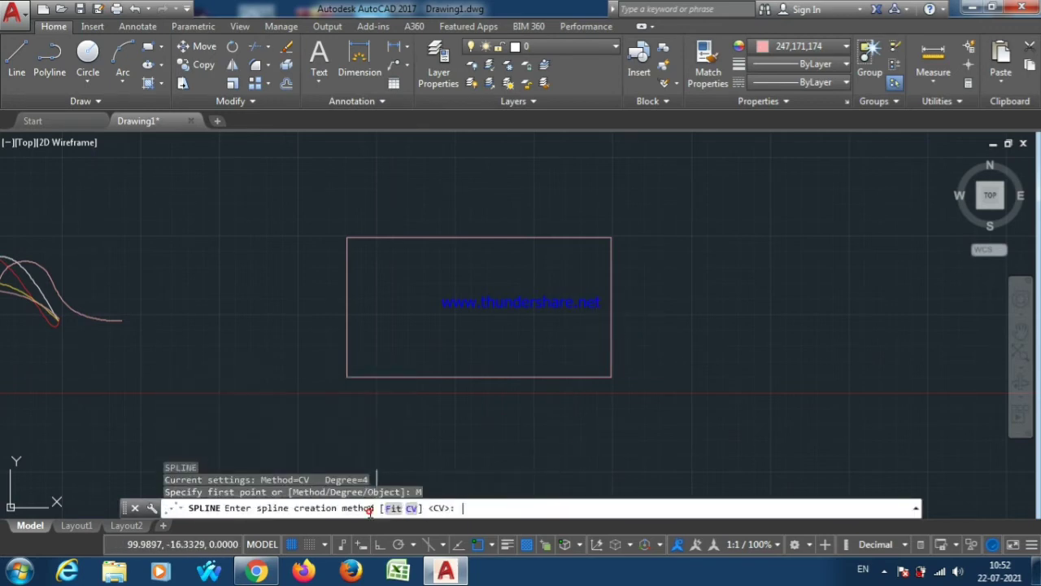
{"action": "left_click", "coordinate": [394, 511]}
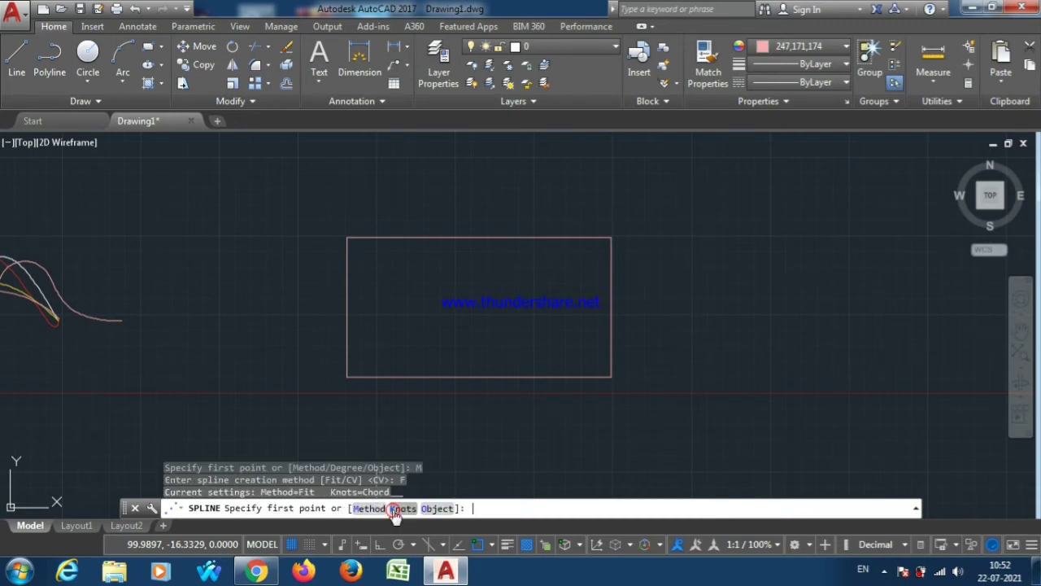
{"action": "left_click", "coordinate": [432, 507]}
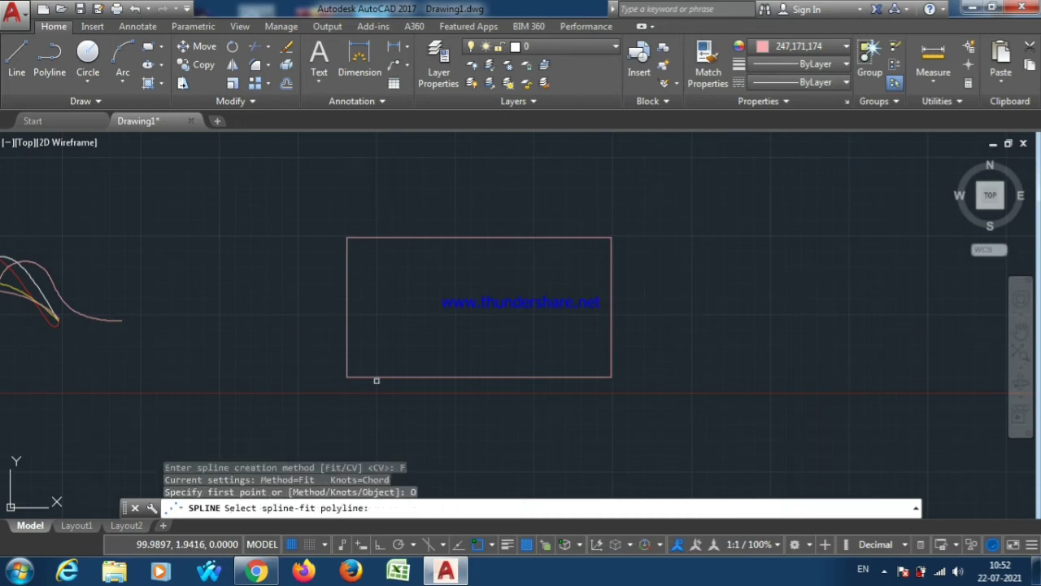
{"action": "left_click", "coordinate": [380, 376]}
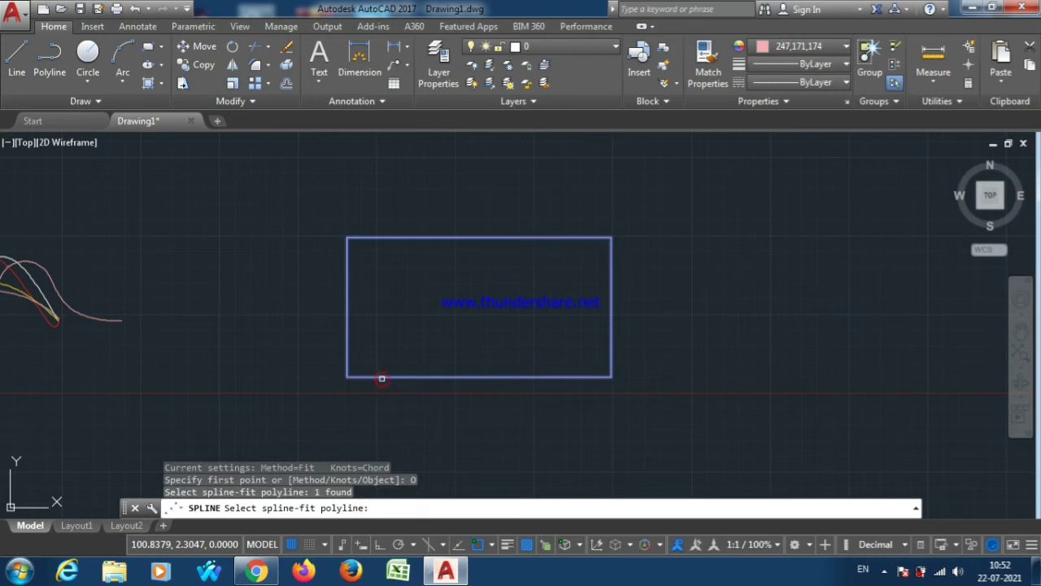
{"action": "key", "text": "Return"}
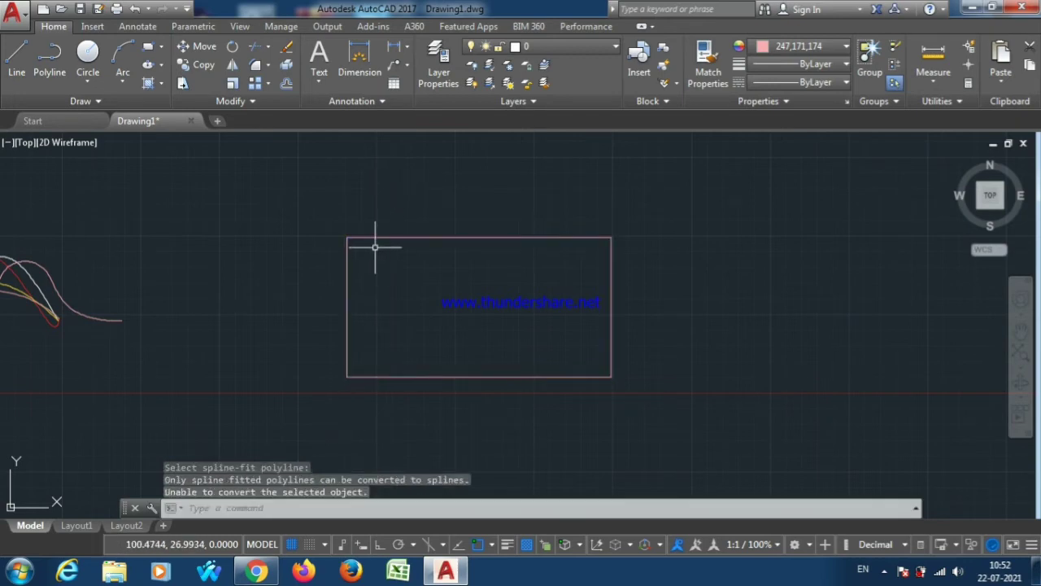
{"action": "type", "text": "spl"}
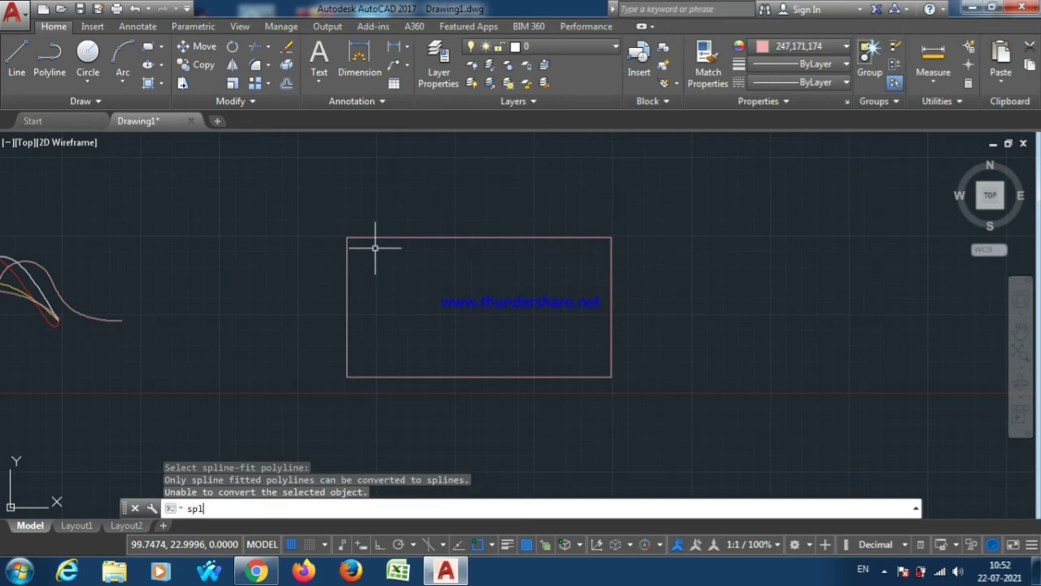
Step: Convert the rectangle polyline into a CV spline using SPLINE's CV method and Object option
{"action": "key", "text": "Return"}
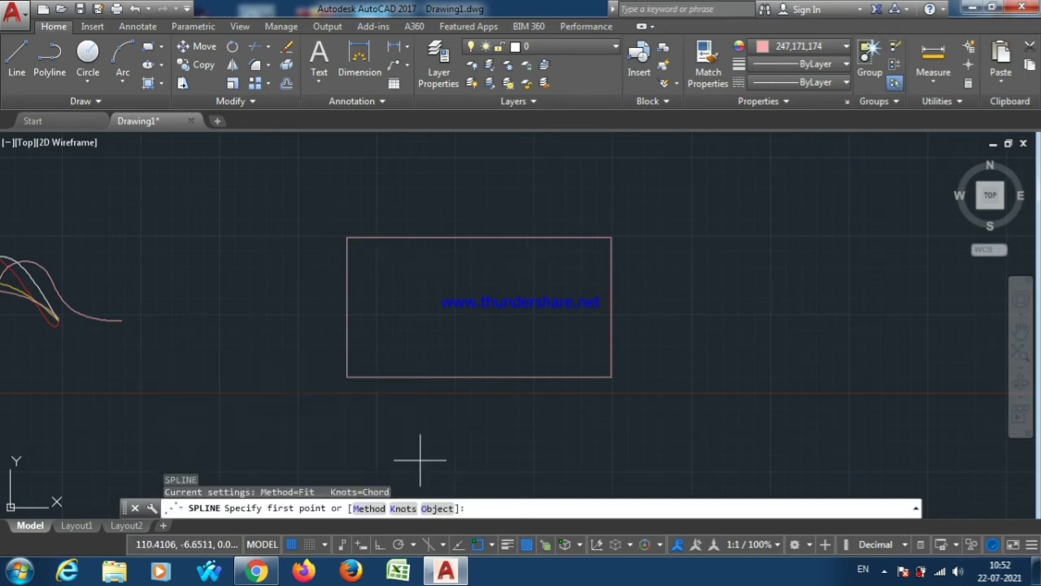
{"action": "left_click", "coordinate": [370, 508]}
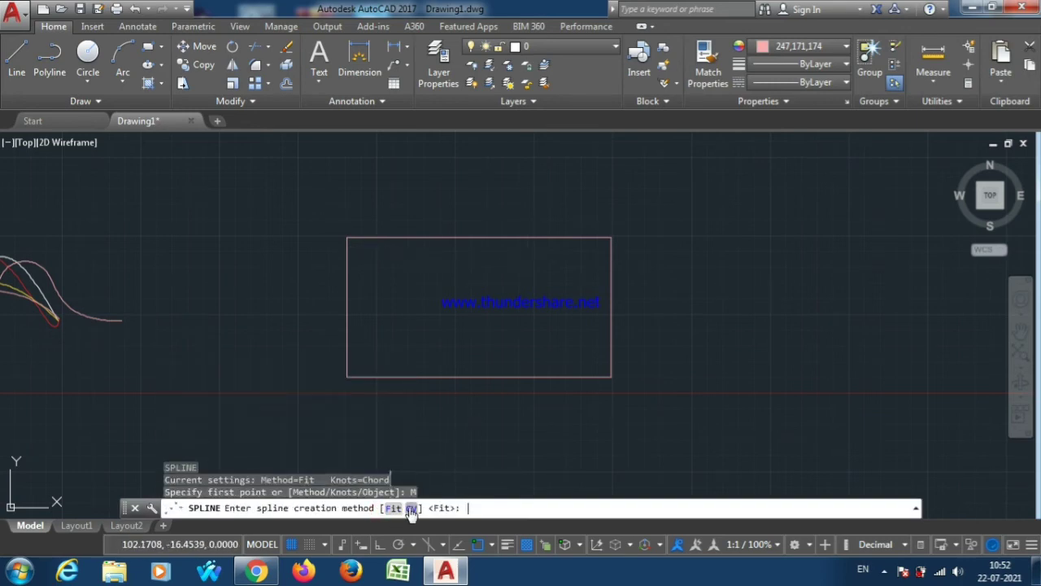
{"action": "left_click", "coordinate": [411, 508]}
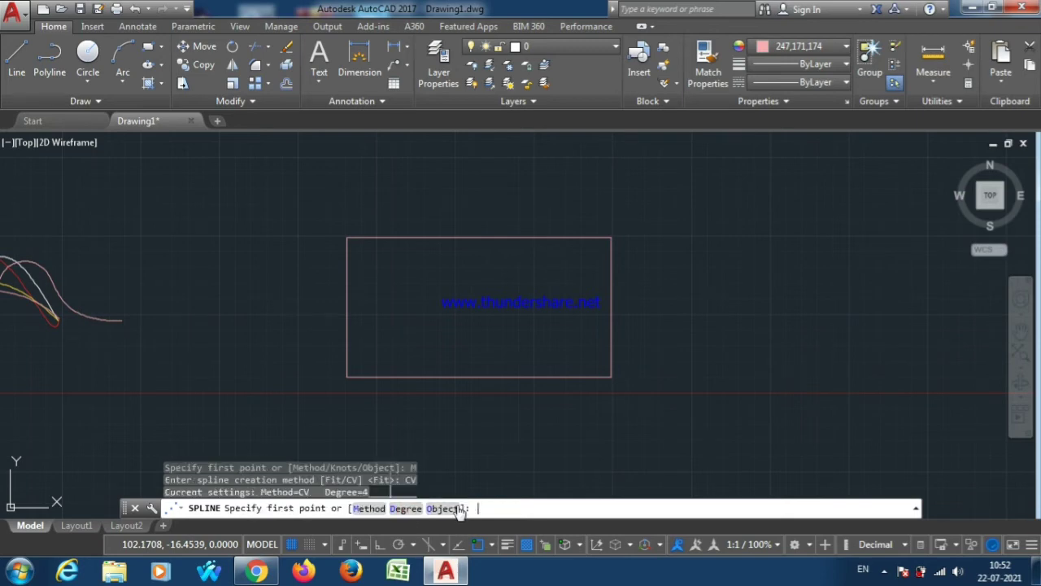
{"action": "left_click", "coordinate": [443, 508]}
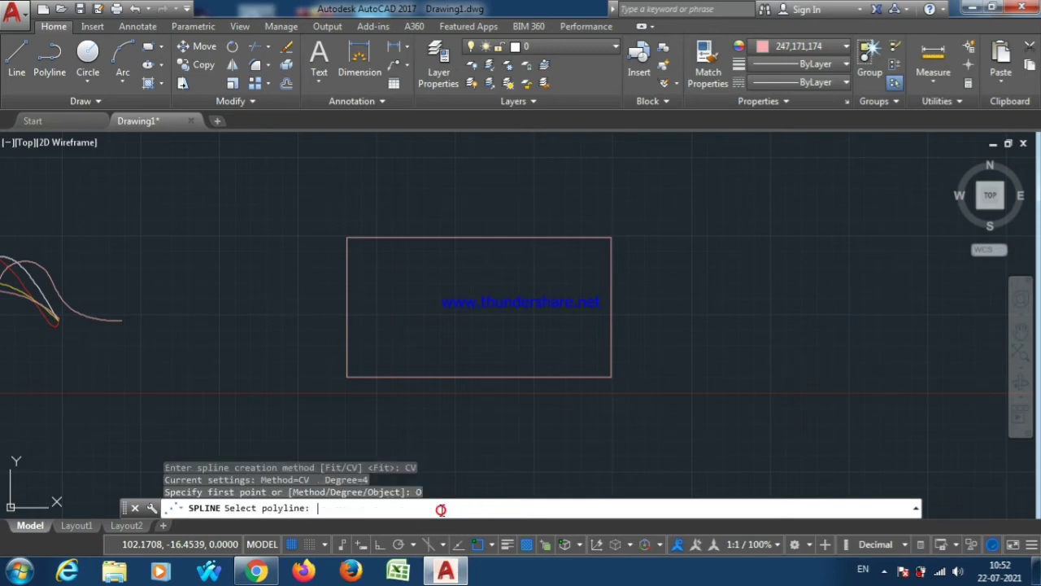
{"action": "left_click", "coordinate": [441, 379]}
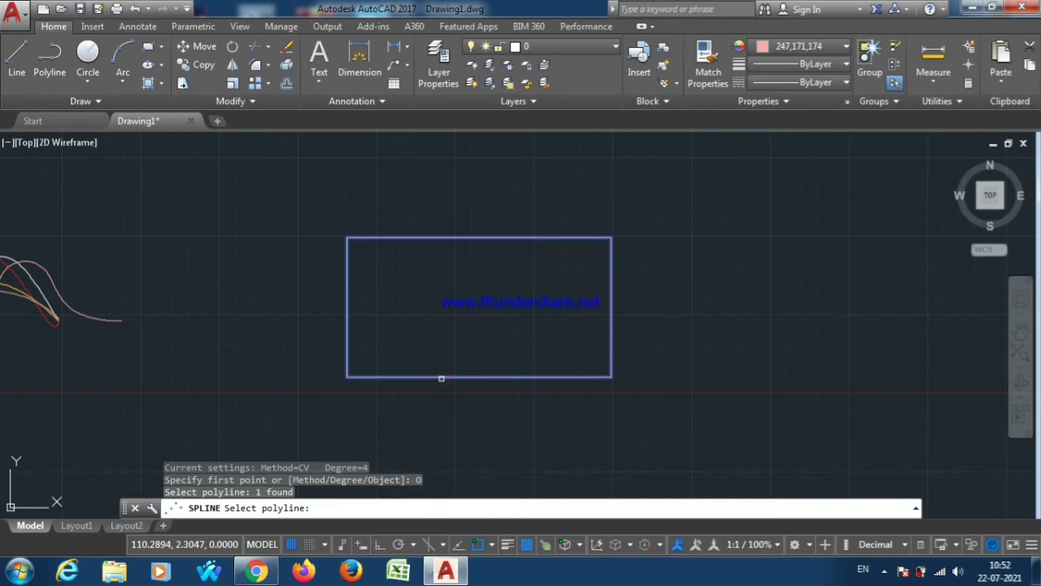
{"action": "key", "text": "Return"}
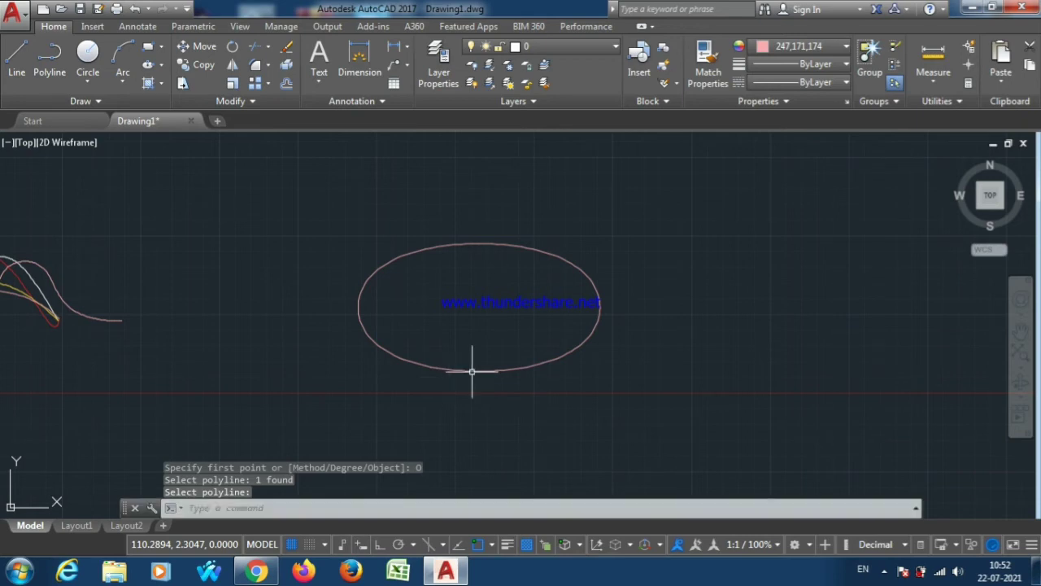
{"action": "scroll", "coordinate": [616, 353], "scroll_direction": "down", "scroll_amount": 4}
{"action": "scroll", "coordinate": [600, 349], "scroll_direction": "down", "scroll_amount": 4}
Step: Start SPLINE with Chord knot parameterization and yellow as the current colour
{"action": "scroll", "coordinate": [569, 333], "scroll_direction": "up", "scroll_amount": 5}
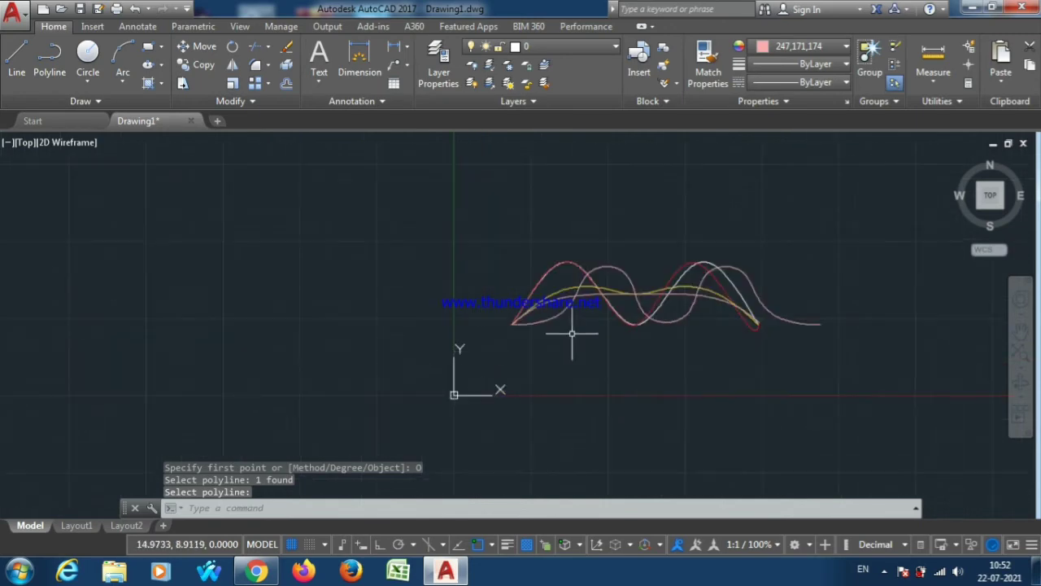
{"action": "scroll", "coordinate": [738, 290], "scroll_direction": "up", "scroll_amount": 5}
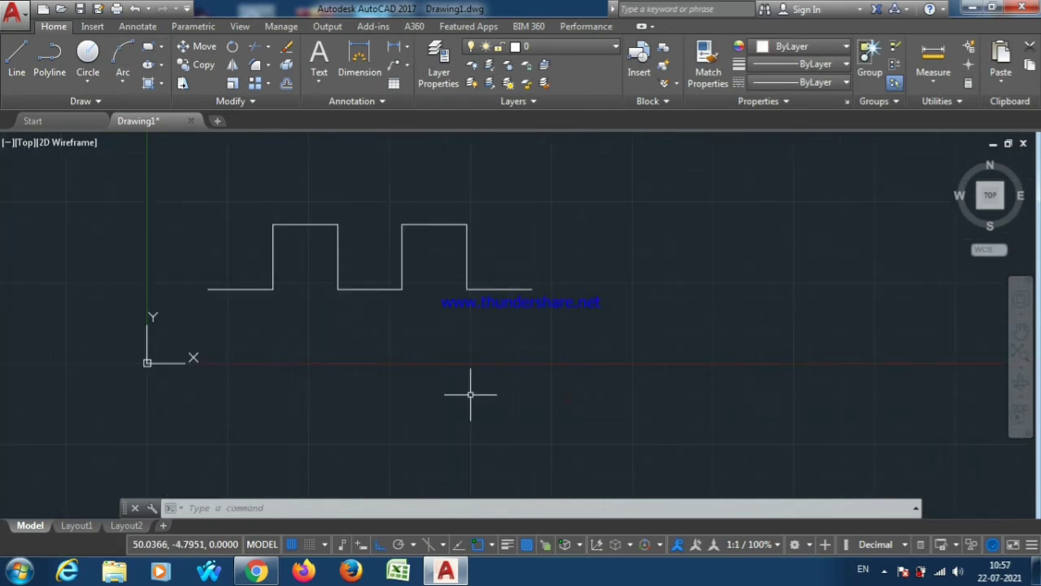
{"action": "type", "text": "spl"}
{"action": "key", "text": "Return"}
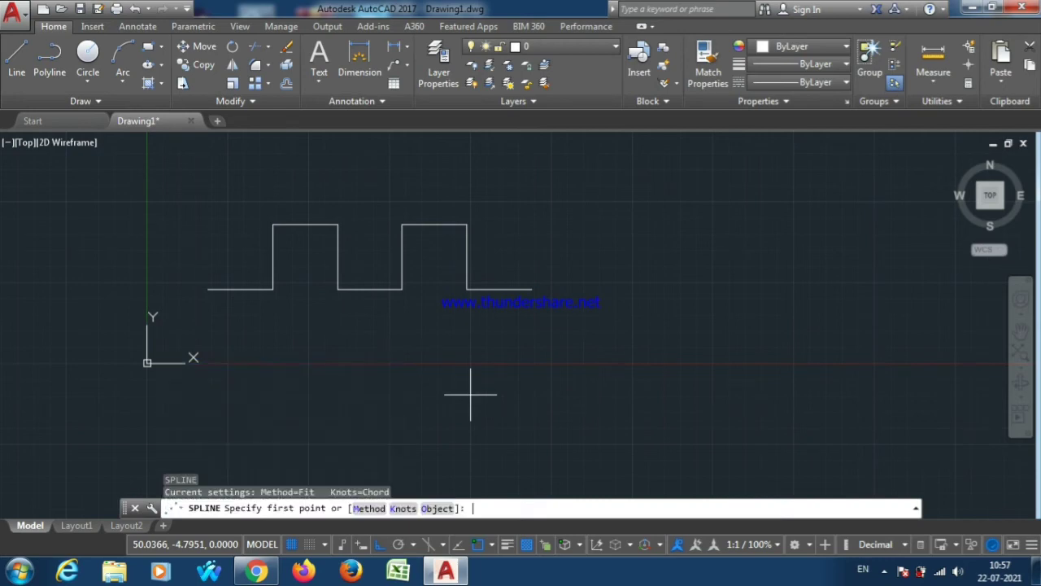
{"action": "left_click", "coordinate": [404, 511]}
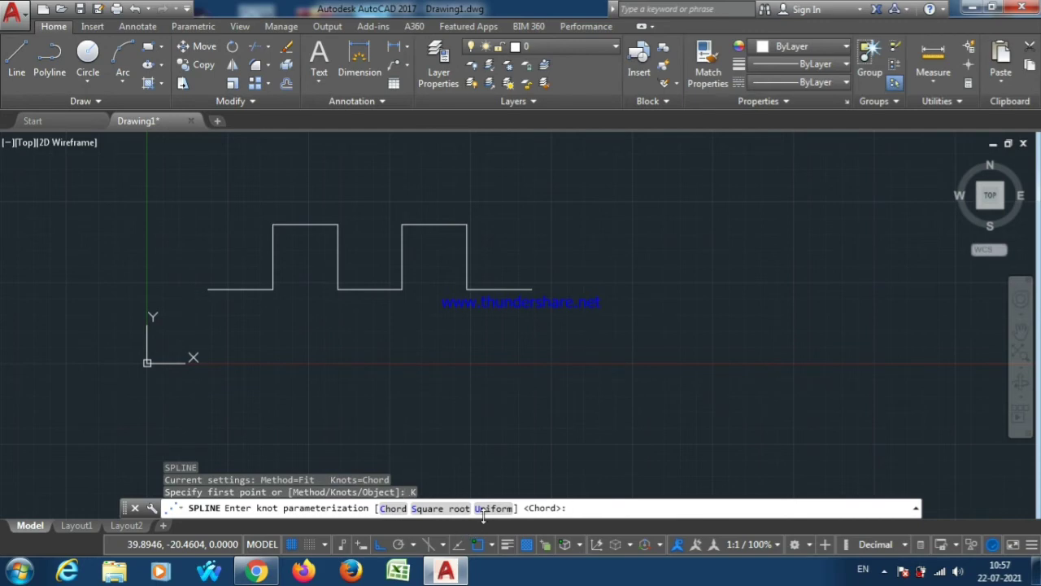
{"action": "left_click", "coordinate": [394, 509]}
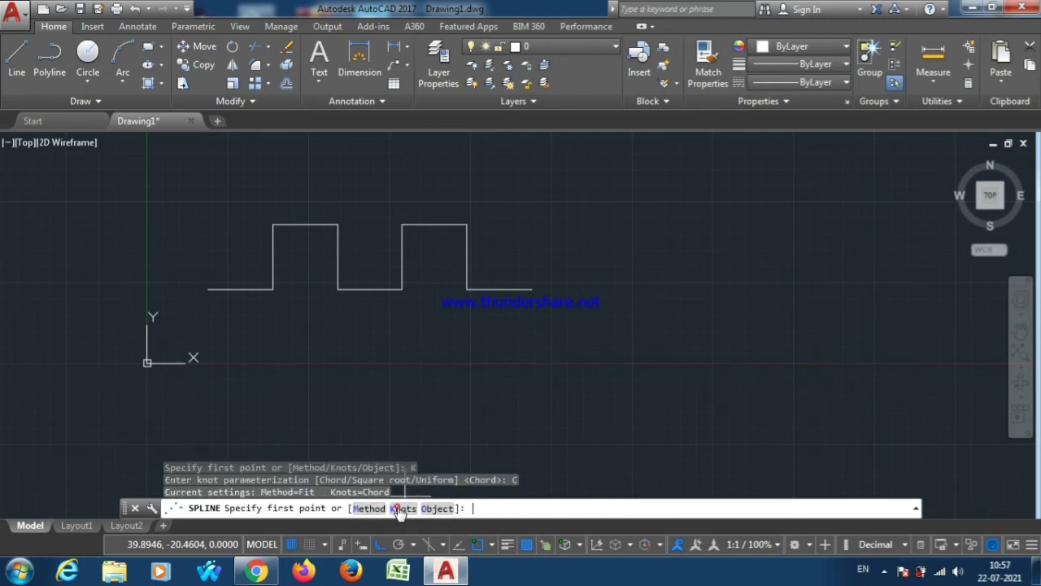
{"action": "left_click", "coordinate": [801, 46]}
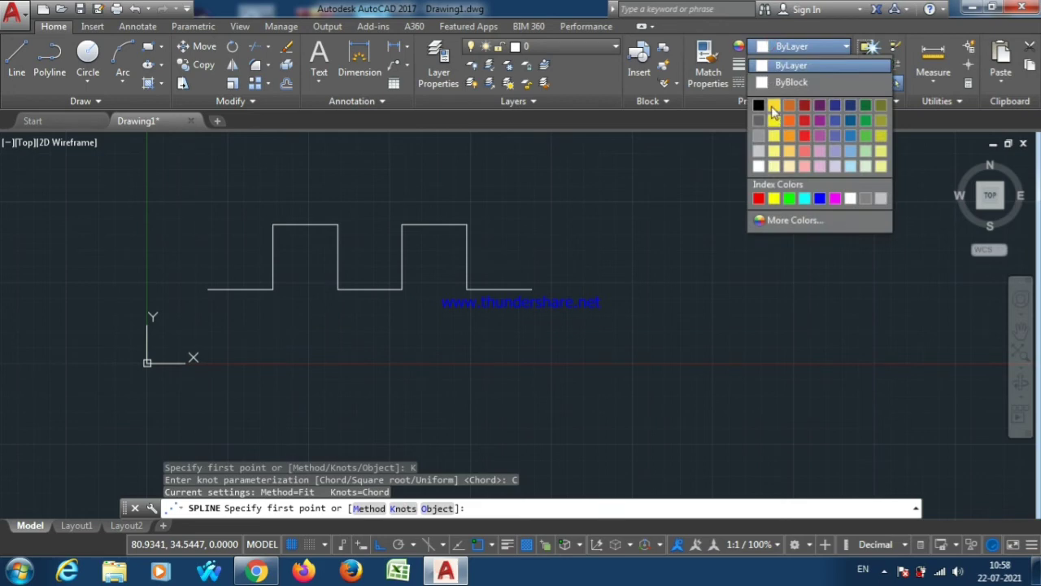
{"action": "left_click", "coordinate": [771, 107]}
Step: With Ortho off, fit the spline through the wave's left end and four pulse corners
{"action": "left_click", "coordinate": [208, 289]}
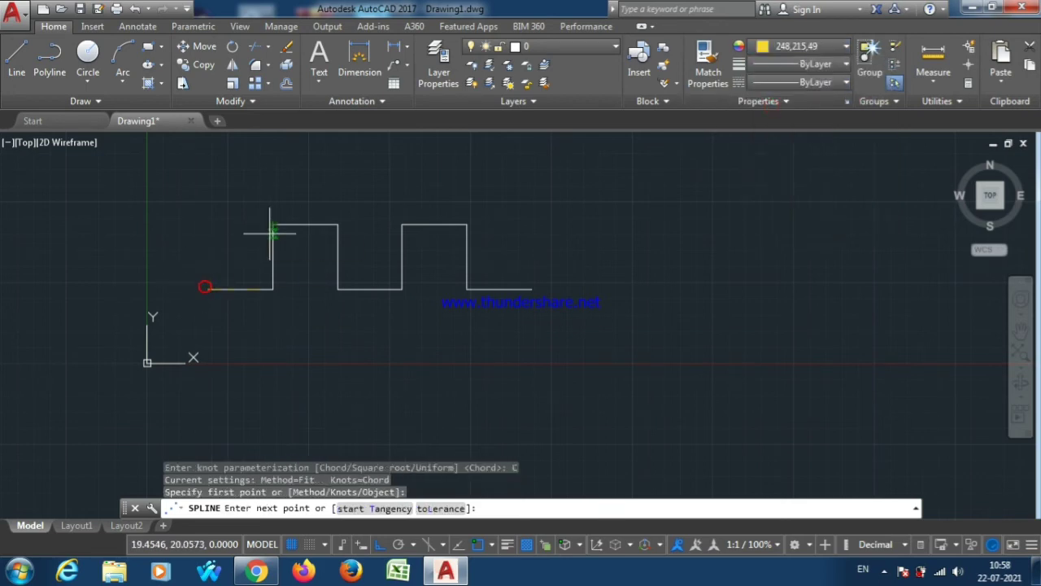
{"action": "left_click", "coordinate": [379, 544]}
{"action": "left_click", "coordinate": [274, 224]}
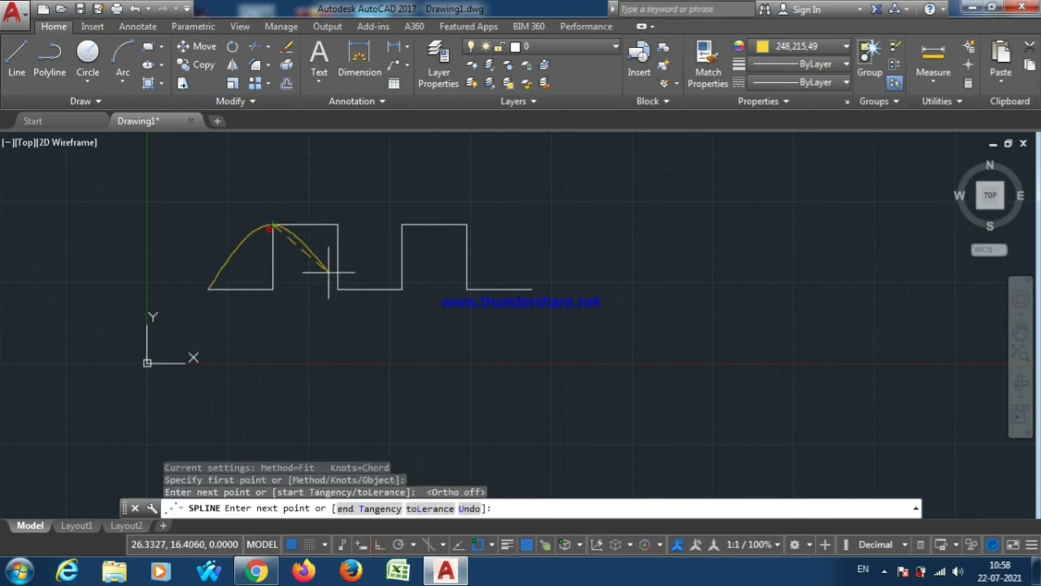
{"action": "left_click", "coordinate": [337, 289]}
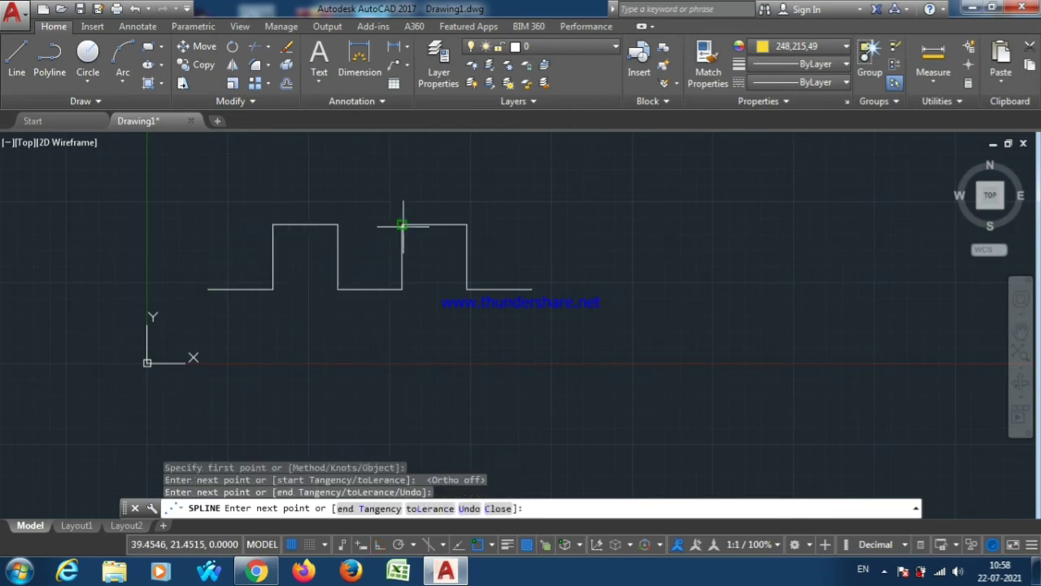
{"action": "left_click", "coordinate": [402, 224]}
{"action": "left_click", "coordinate": [466, 289]}
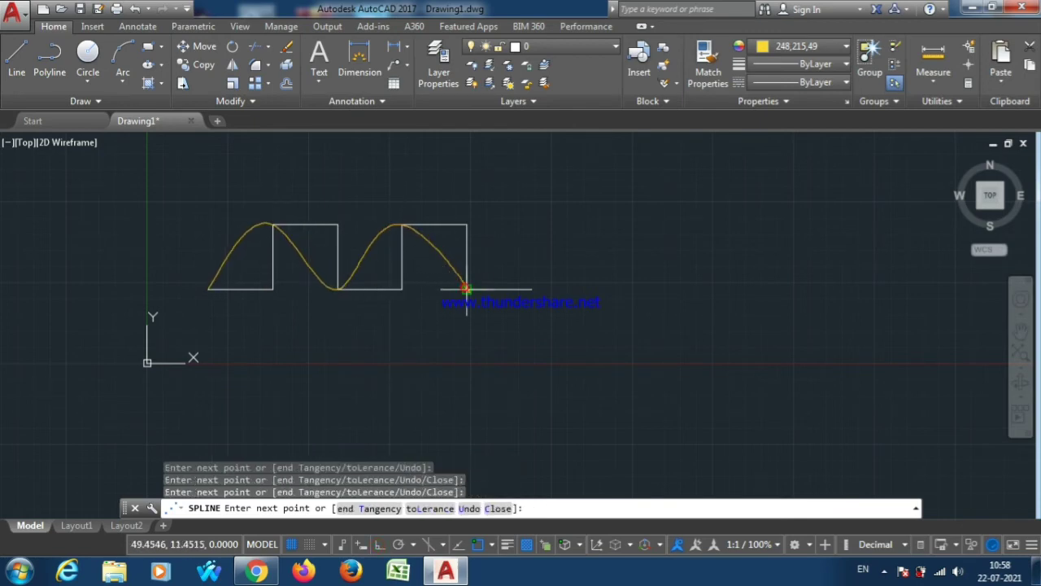
{"action": "key", "text": "Return"}
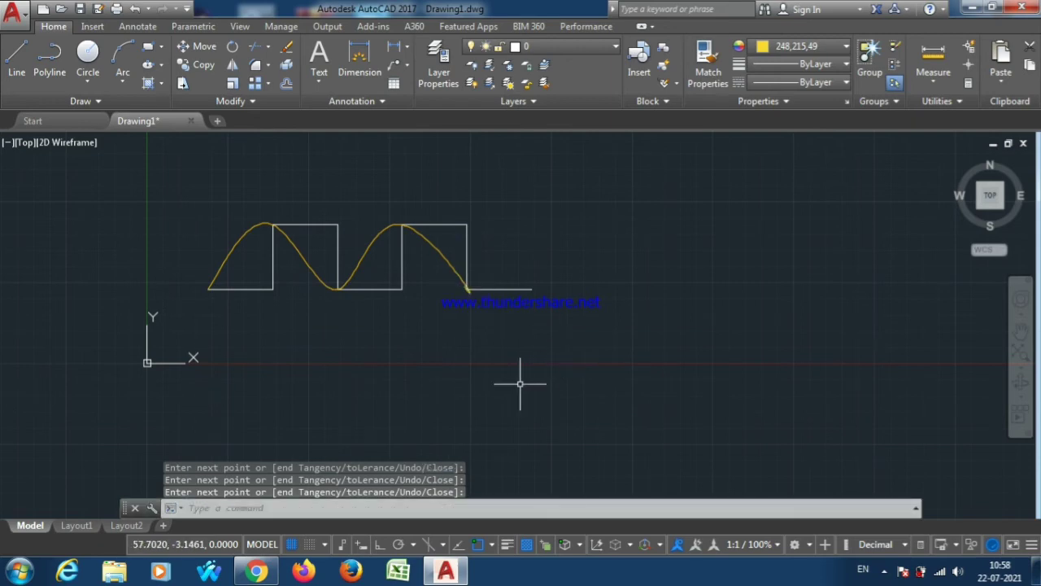
Step: Start SPLINE with Square root knots and light red (242,113,114) as the current colour
{"action": "type", "text": "s"}
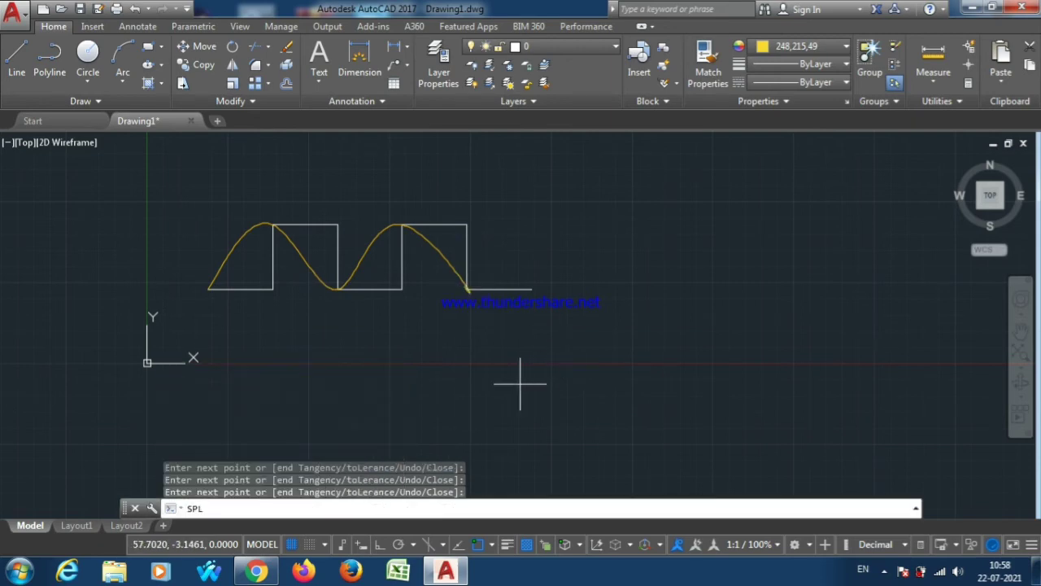
{"action": "key", "text": "Return"}
{"action": "left_click", "coordinate": [402, 509]}
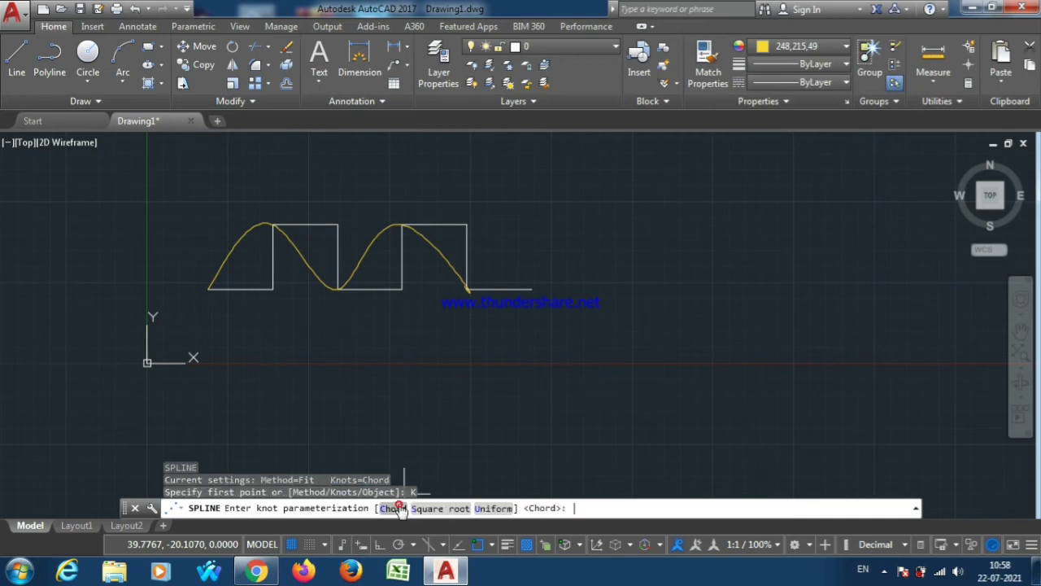
{"action": "left_click", "coordinate": [438, 509]}
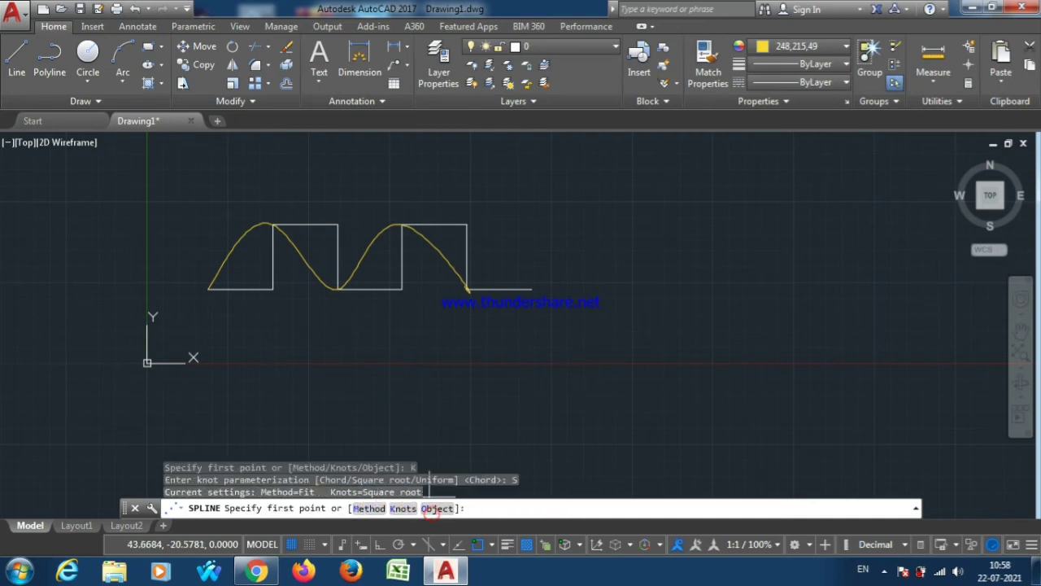
{"action": "left_click", "coordinate": [769, 50]}
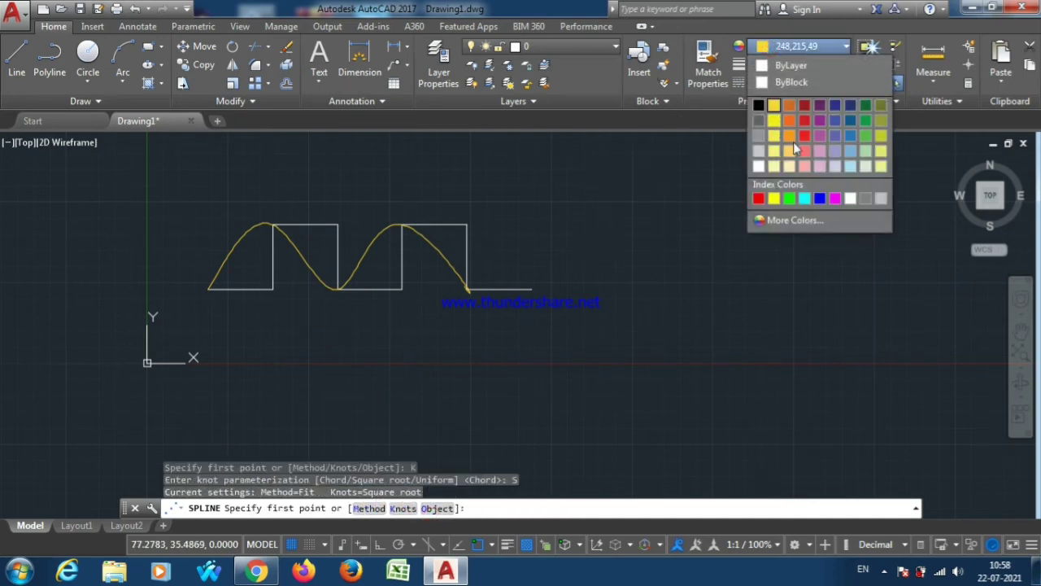
{"action": "left_click", "coordinate": [804, 151]}
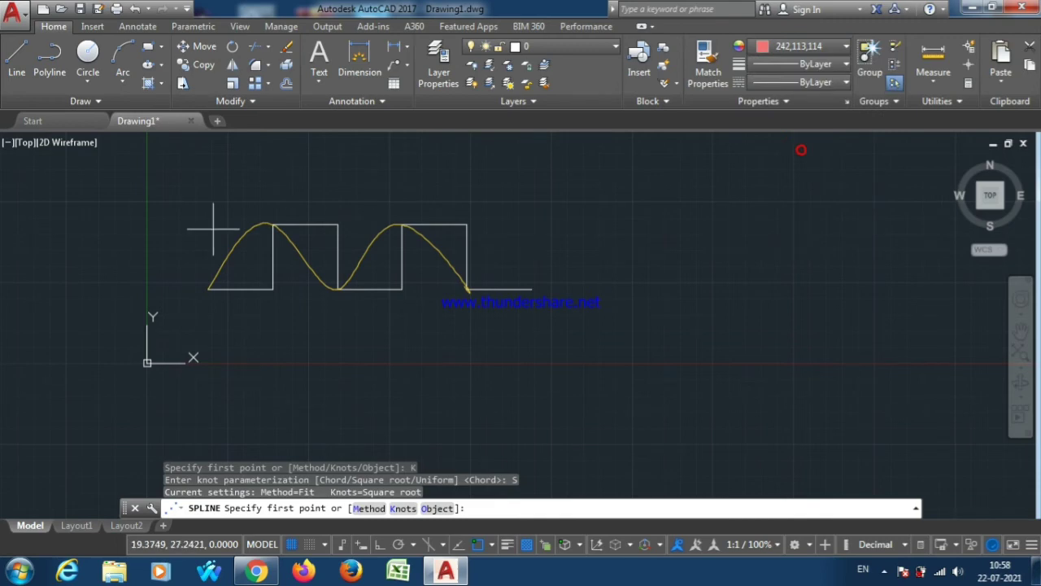
Step: Fit the spline through the wave's left end, first crest, trough, second crest and end
{"action": "left_click", "coordinate": [209, 288]}
{"action": "left_click", "coordinate": [270, 227]}
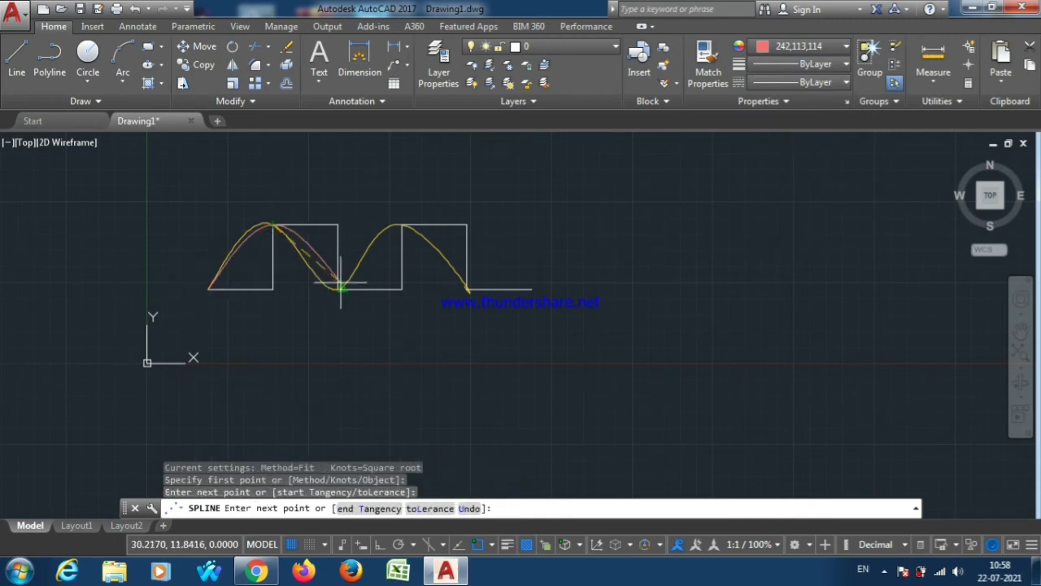
{"action": "left_click", "coordinate": [337, 288]}
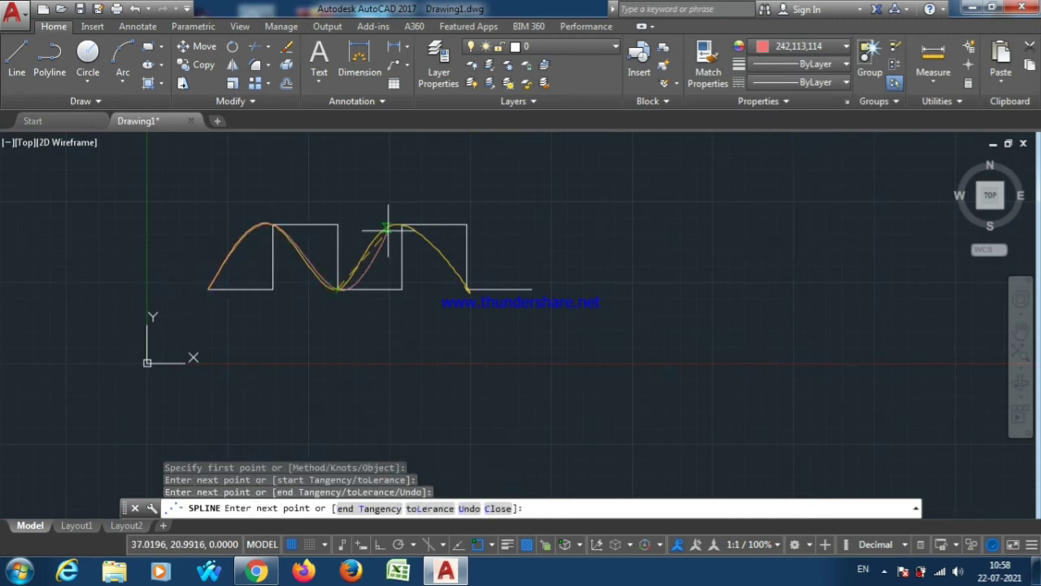
{"action": "left_click", "coordinate": [400, 225]}
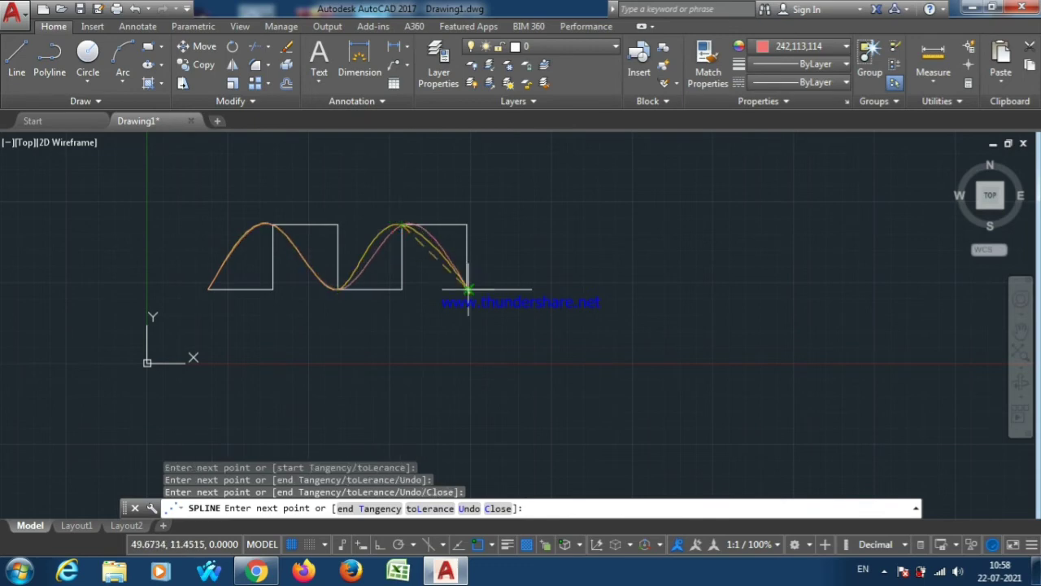
{"action": "left_click", "coordinate": [468, 289]}
{"action": "key", "text": "Return"}
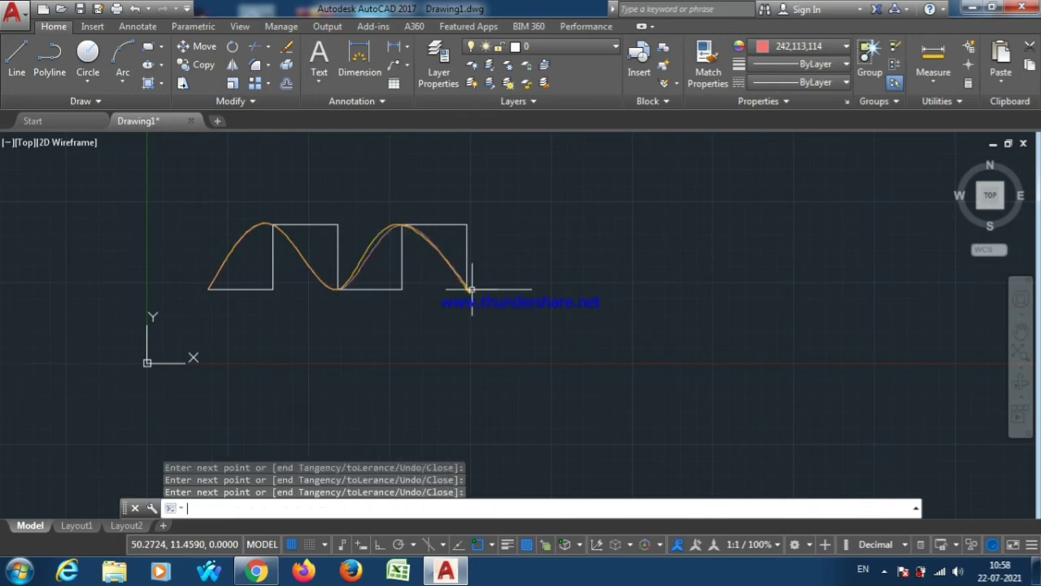
{"action": "scroll", "coordinate": [404, 252], "scroll_direction": "up", "scroll_amount": 6}
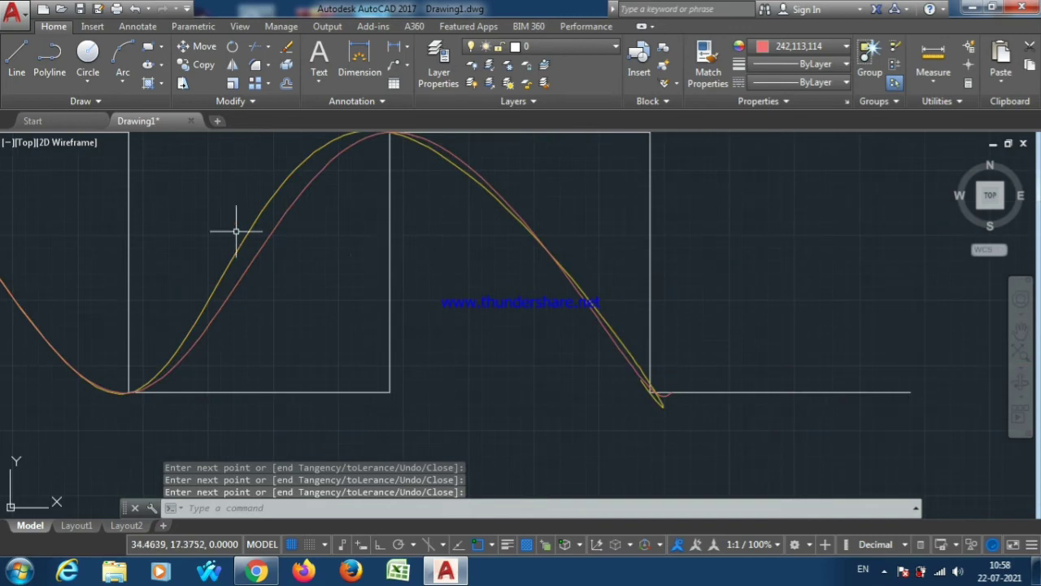
{"action": "scroll", "coordinate": [236, 218], "scroll_direction": "down", "scroll_amount": 4}
{"action": "scroll", "coordinate": [259, 227], "scroll_direction": "down", "scroll_amount": 2}
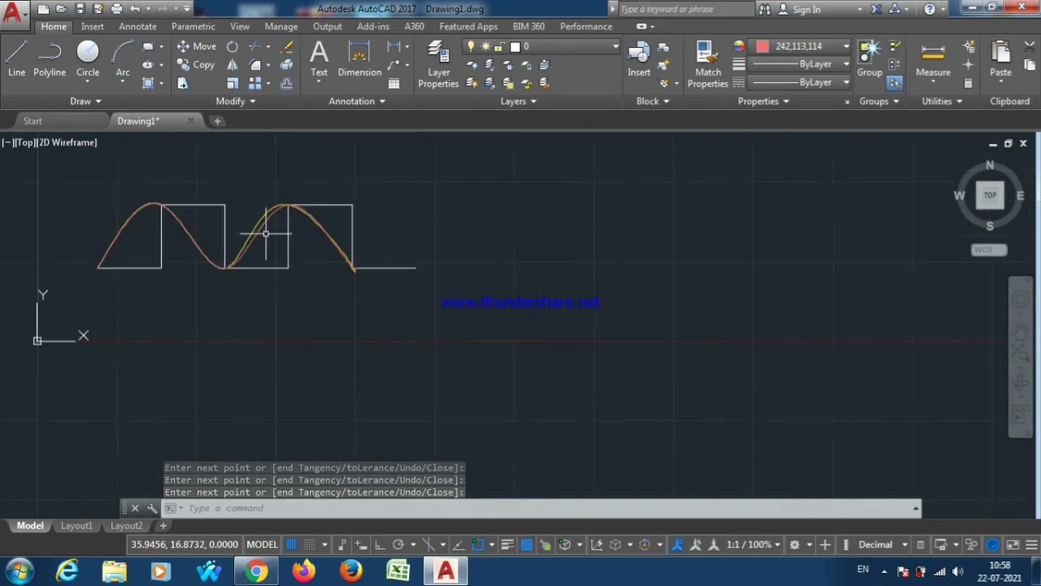
Step: Start SPLINE with Uniform knots and light blue (122,175,223) as the current colour
{"action": "left_click", "coordinate": [287, 505]}
{"action": "type", "text": "s"}
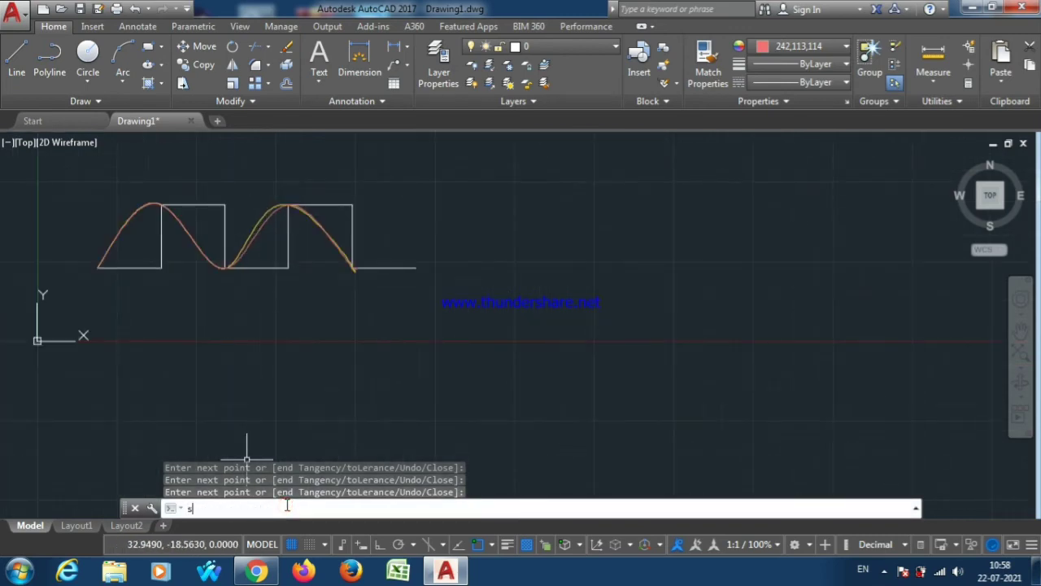
{"action": "type", "text": "pl"}
{"action": "key", "text": "Return"}
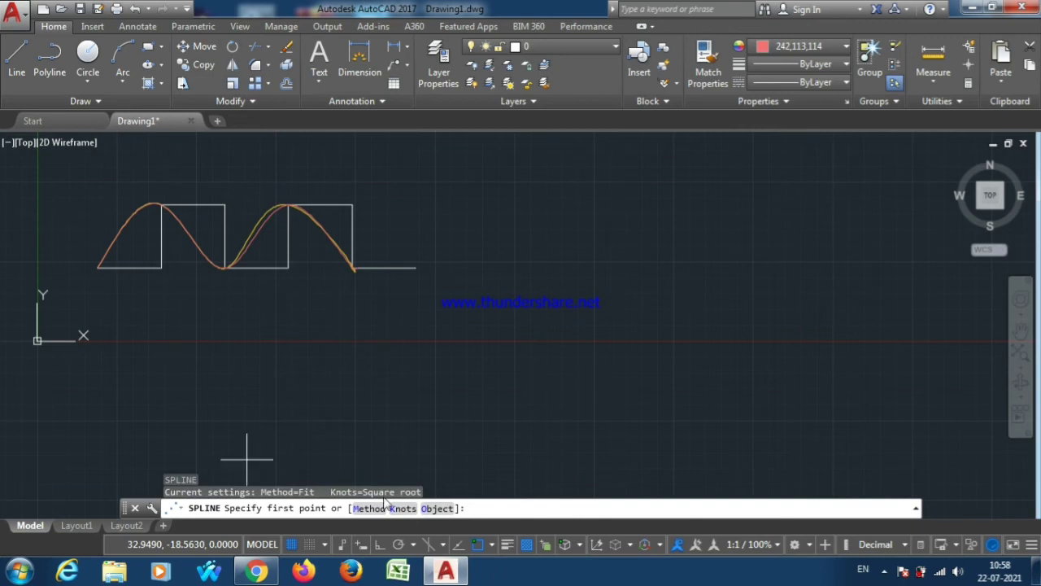
{"action": "left_click", "coordinate": [396, 507]}
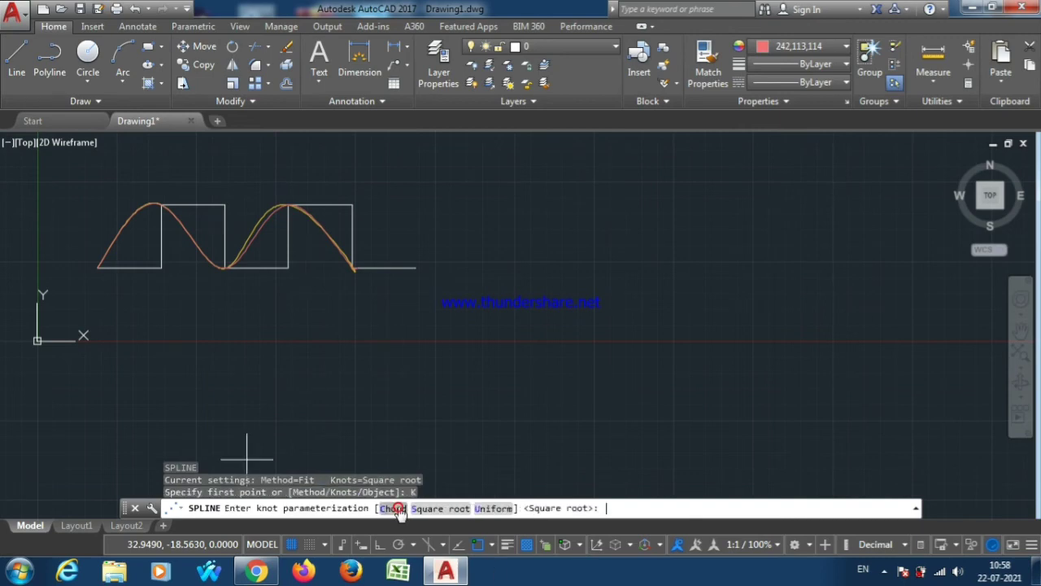
{"action": "left_click", "coordinate": [482, 508]}
{"action": "left_click", "coordinate": [801, 47]}
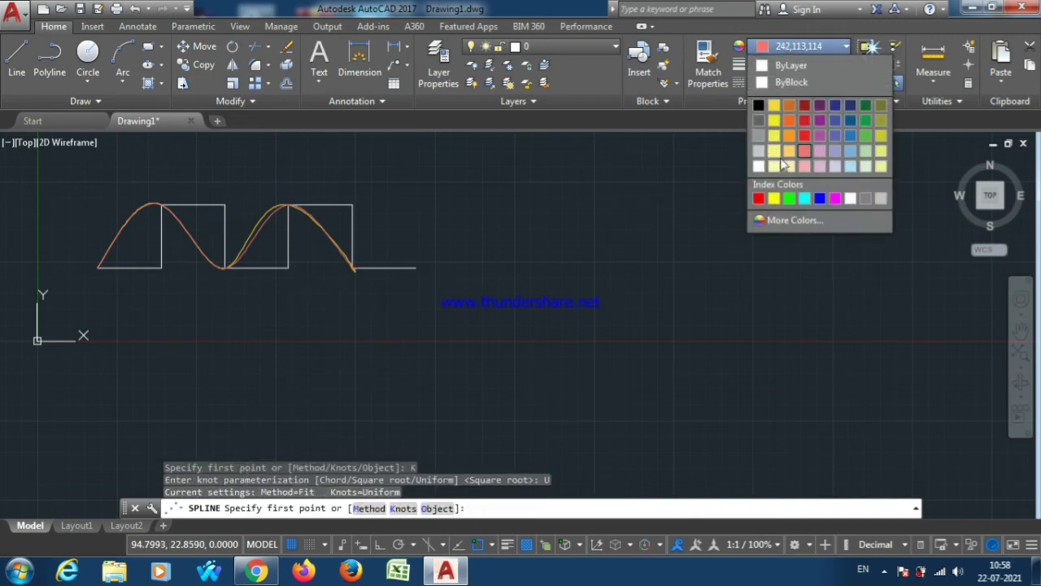
{"action": "left_click", "coordinate": [850, 151]}
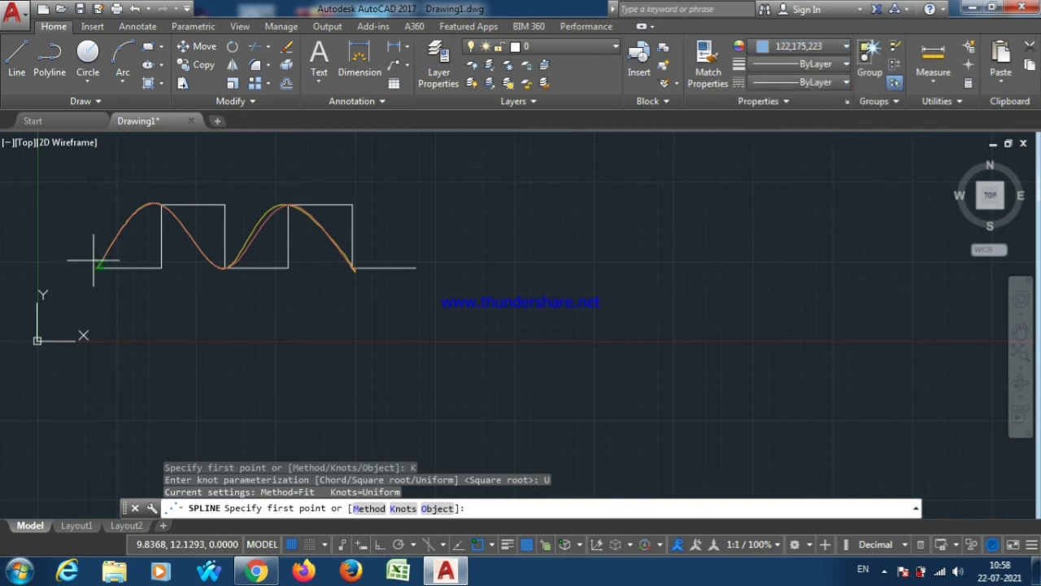
Step: Fit the spline through the wave's start, first crest, trough, second crest and end
{"action": "scroll", "coordinate": [94, 261], "scroll_direction": "up", "scroll_amount": 5}
{"action": "left_click", "coordinate": [106, 290]}
{"action": "scroll", "coordinate": [114, 290], "scroll_direction": "down", "scroll_amount": 2}
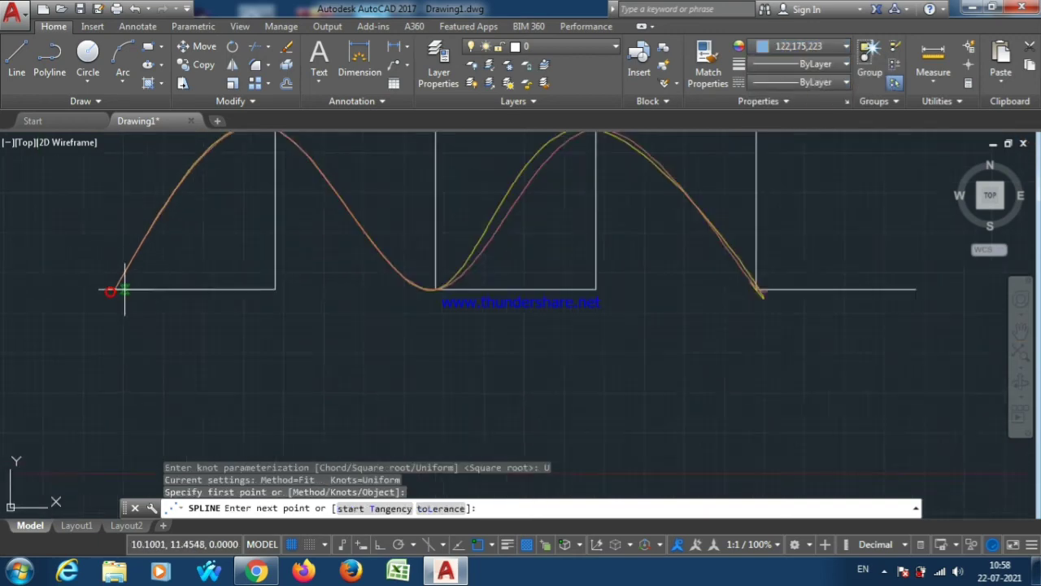
{"action": "scroll", "coordinate": [124, 289], "scroll_direction": "down", "scroll_amount": 3}
{"action": "left_click", "coordinate": [218, 193]}
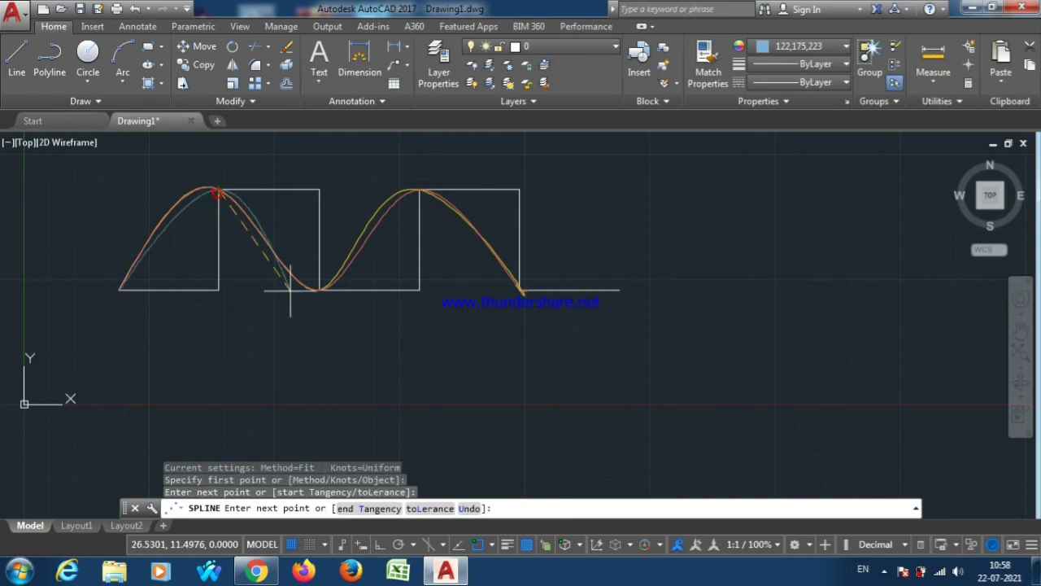
{"action": "left_click", "coordinate": [319, 289]}
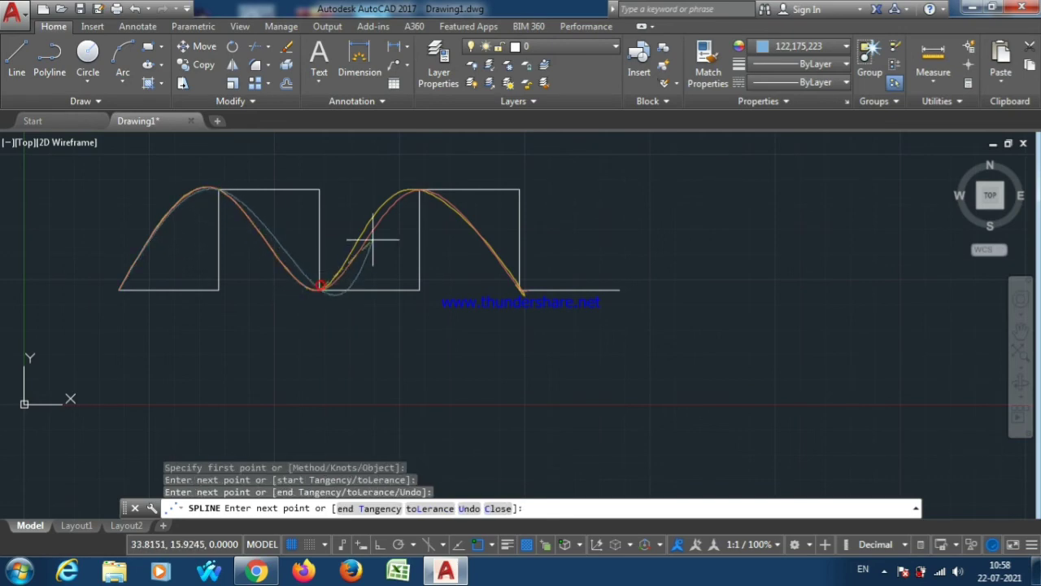
{"action": "left_click", "coordinate": [419, 192]}
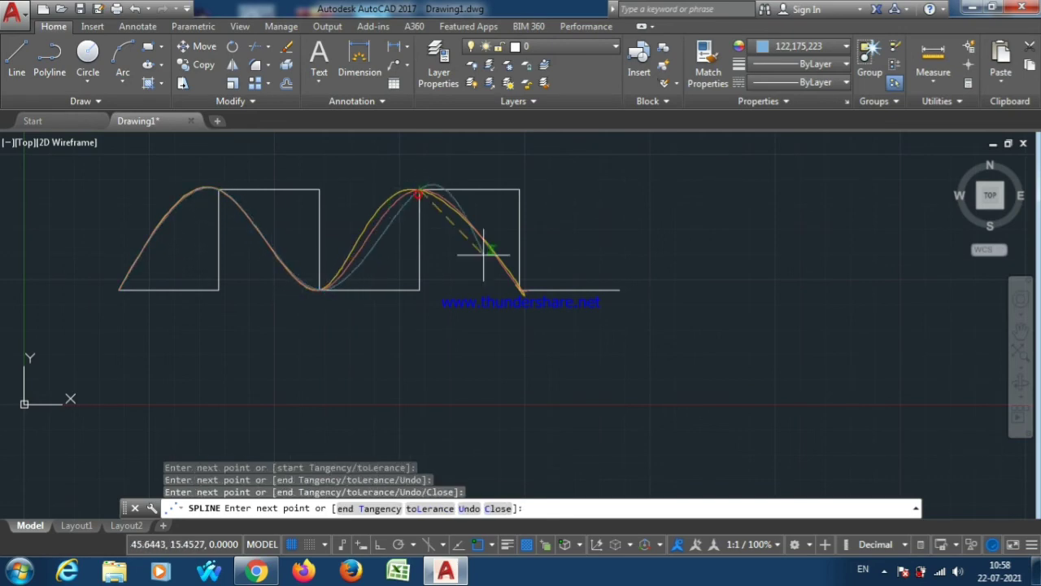
{"action": "left_click", "coordinate": [520, 289]}
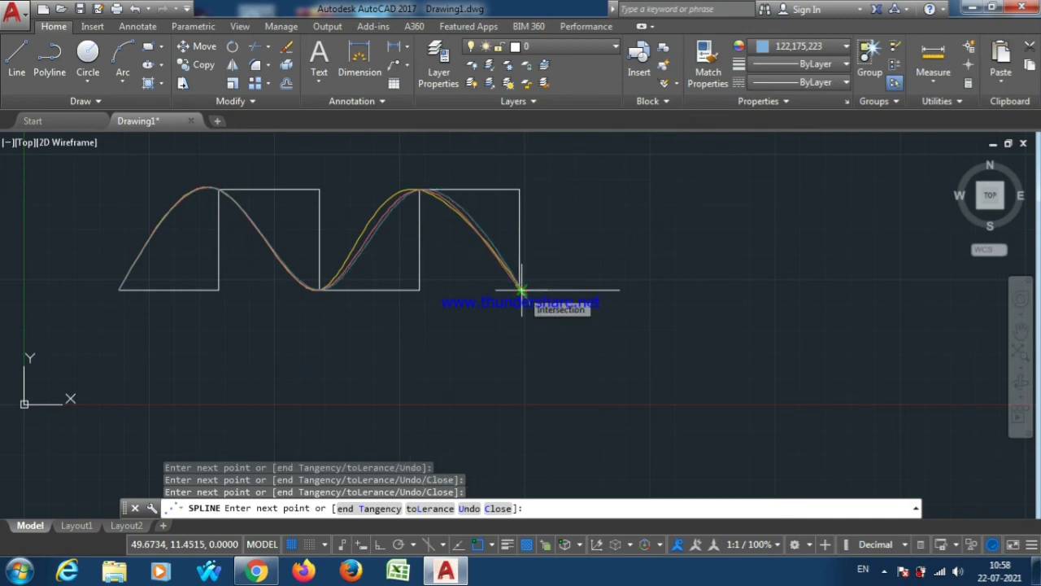
{"action": "key", "text": "Return"}
{"action": "scroll", "coordinate": [110, 173], "scroll_direction": "up", "scroll_amount": 4}
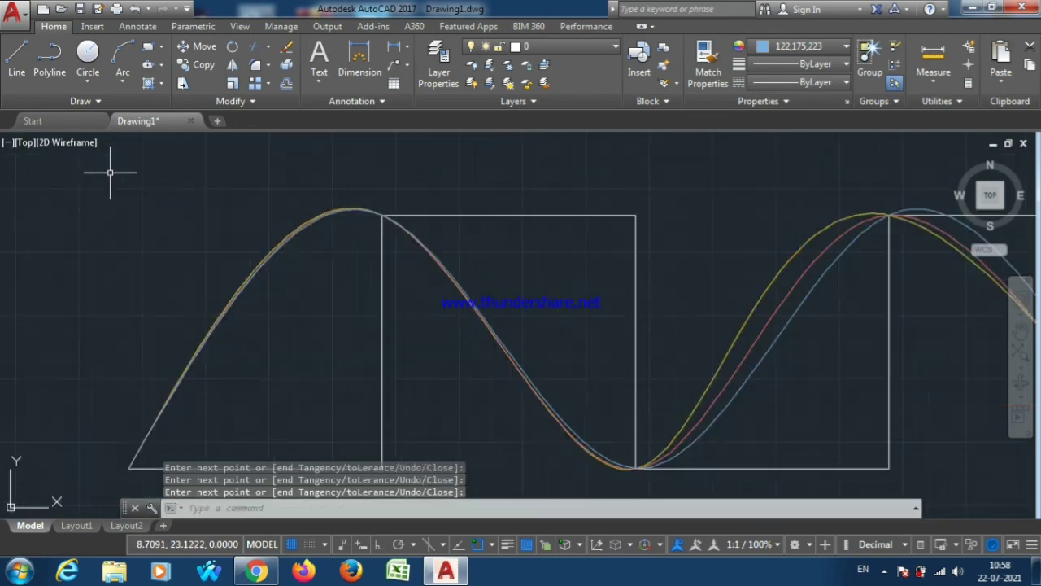
{"action": "scroll", "coordinate": [345, 264], "scroll_direction": "down", "scroll_amount": 5}
{"action": "scroll", "coordinate": [498, 278], "scroll_direction": "up", "scroll_amount": 3}
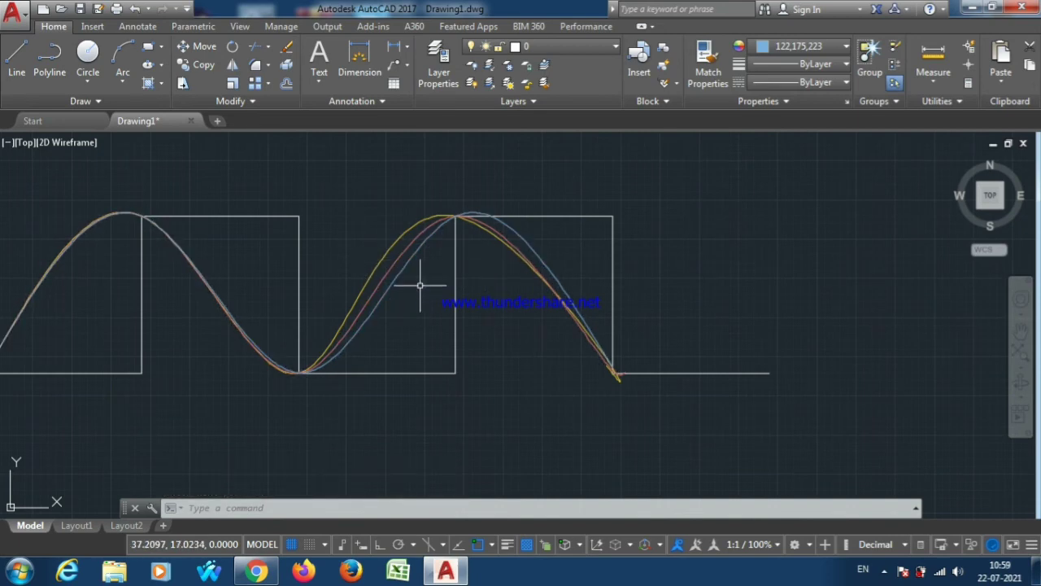
{"action": "scroll", "coordinate": [415, 293], "scroll_direction": "down", "scroll_amount": 3}
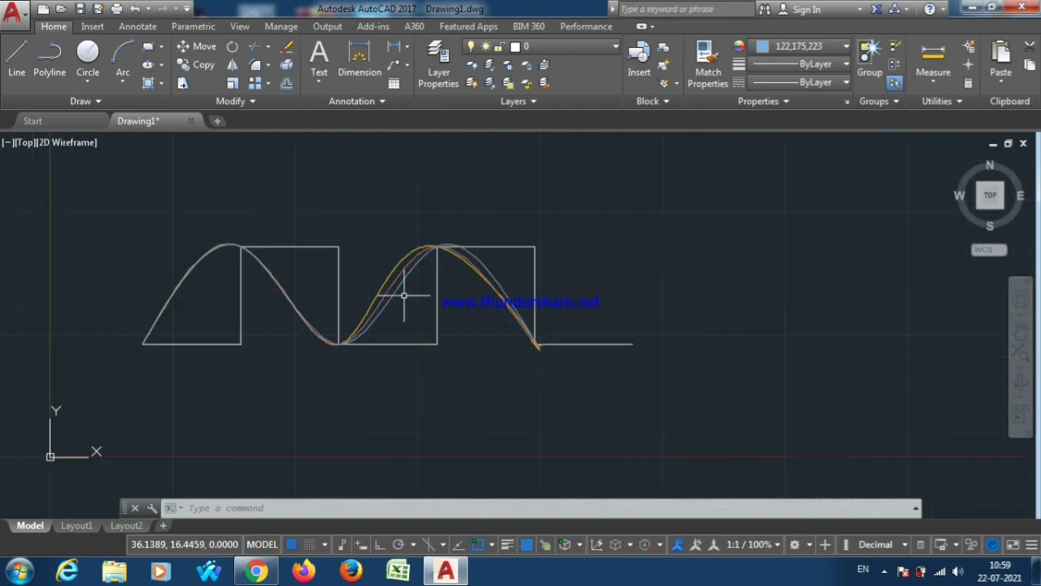
{"action": "scroll", "coordinate": [405, 295], "scroll_direction": "down", "scroll_amount": 3}
{"action": "scroll", "coordinate": [391, 317], "scroll_direction": "up", "scroll_amount": 6}
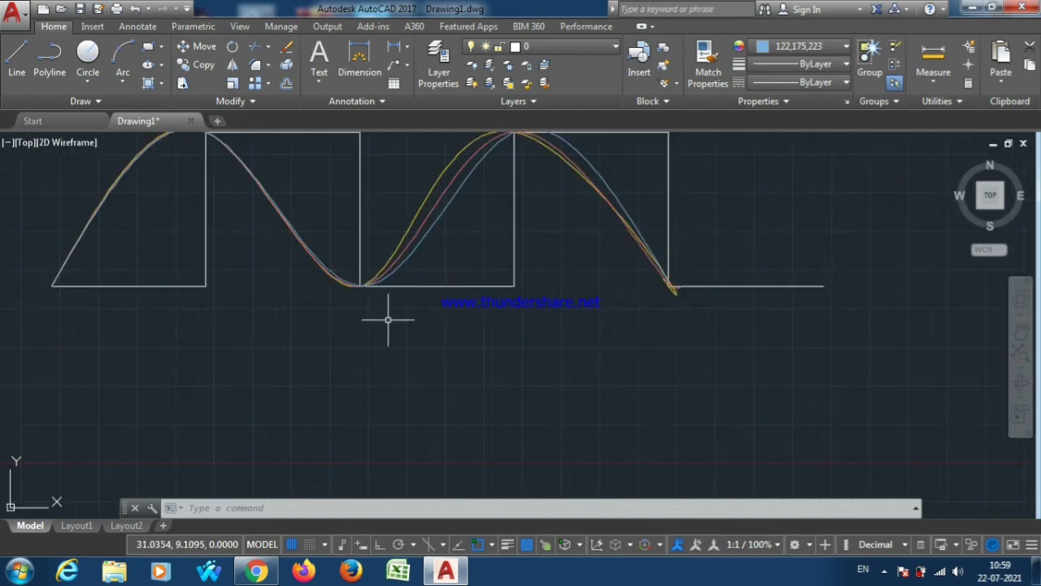
{"action": "scroll", "coordinate": [390, 322], "scroll_direction": "down", "scroll_amount": 3}
{"action": "scroll", "coordinate": [388, 319], "scroll_direction": "down", "scroll_amount": 2}
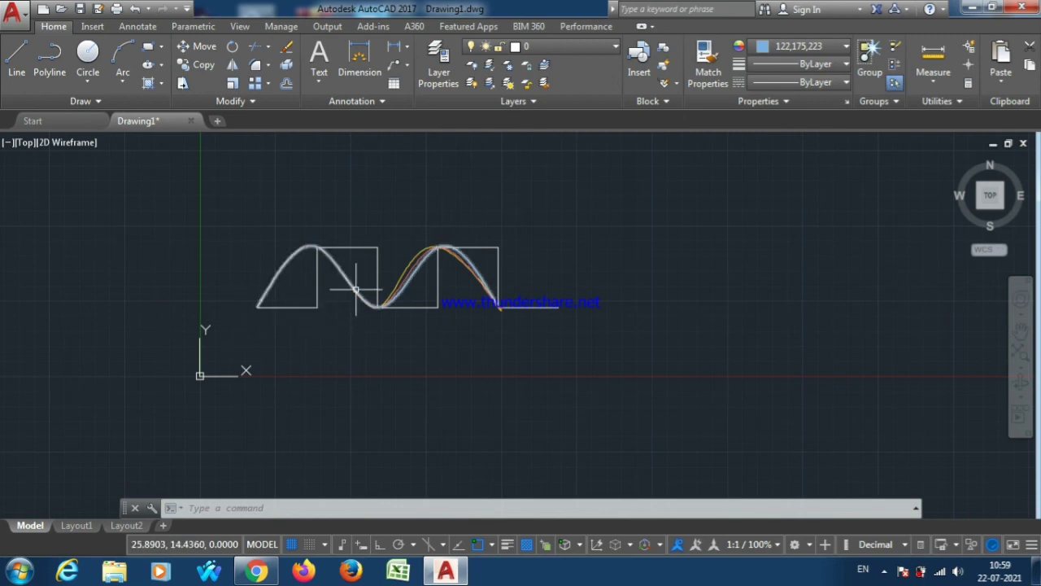
{"action": "scroll", "coordinate": [355, 289], "scroll_direction": "up", "scroll_amount": 2}
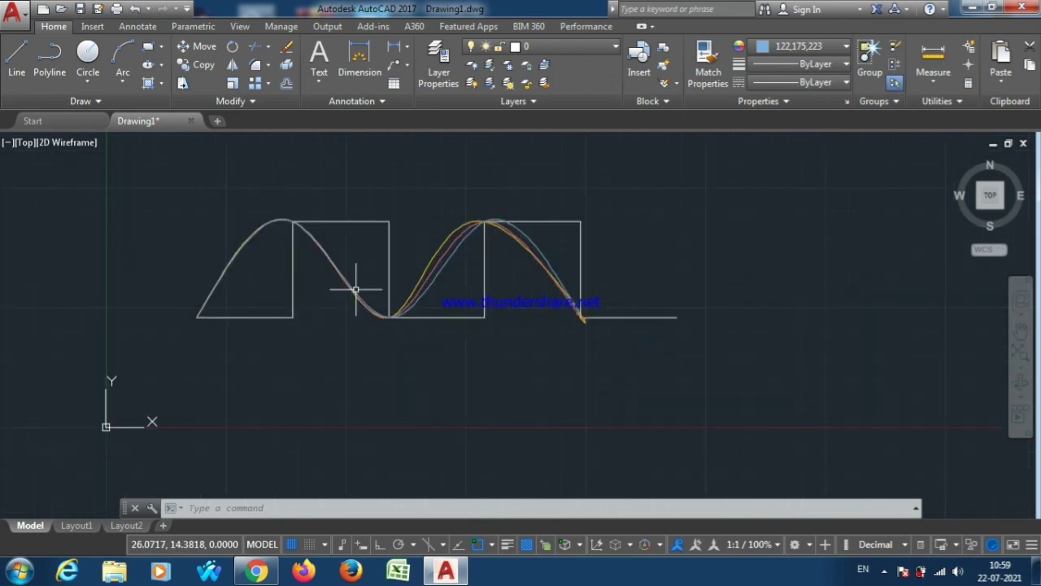
Step: Start SPLINE with the CV method from an existing object and pick the square-wave polyline
{"action": "left_click", "coordinate": [221, 508]}
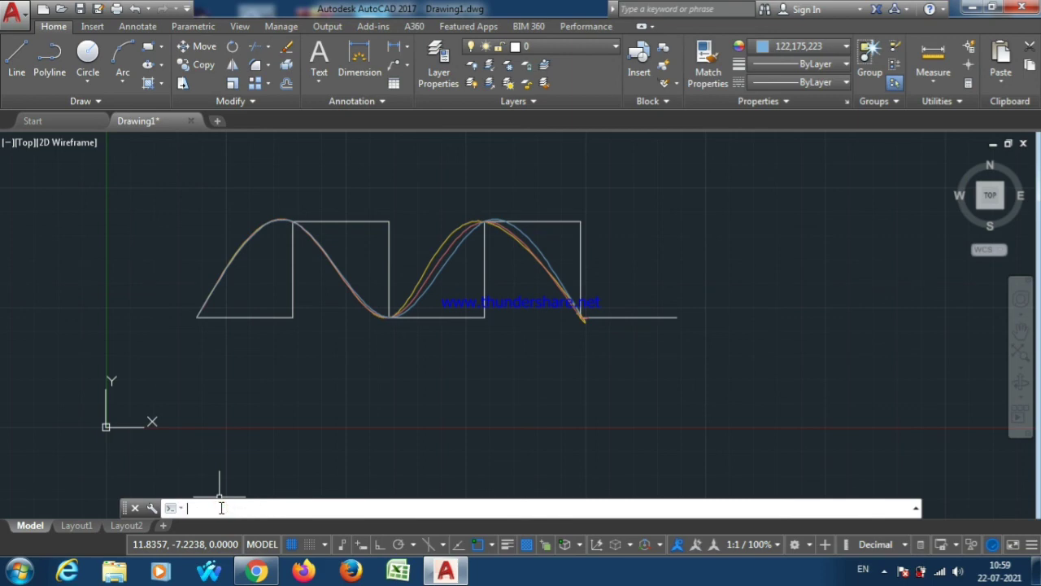
{"action": "key", "text": "Return"}
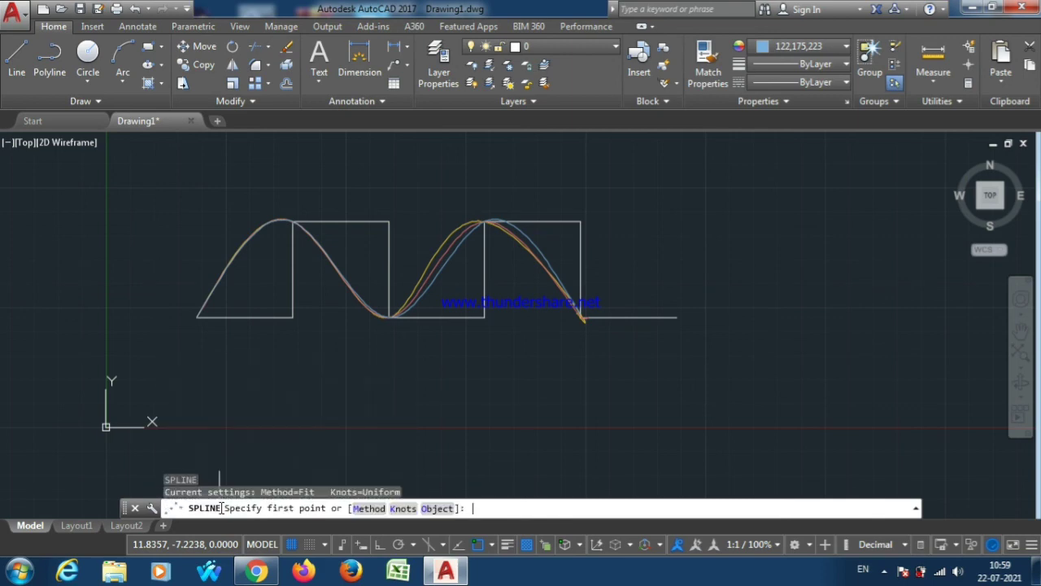
{"action": "left_click", "coordinate": [358, 507]}
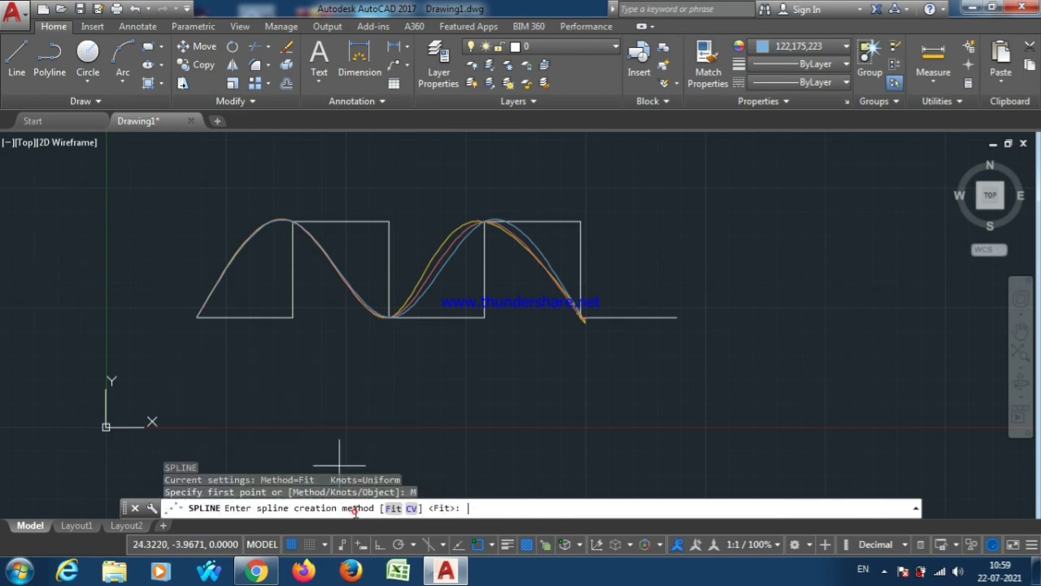
{"action": "left_click", "coordinate": [410, 508]}
{"action": "left_click", "coordinate": [439, 508]}
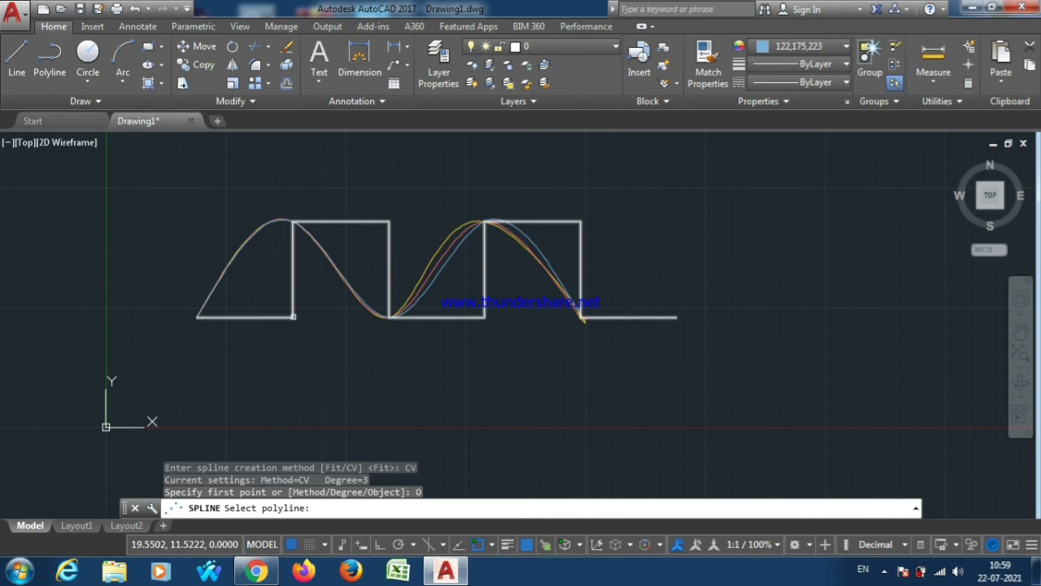
{"action": "left_click", "coordinate": [294, 316]}
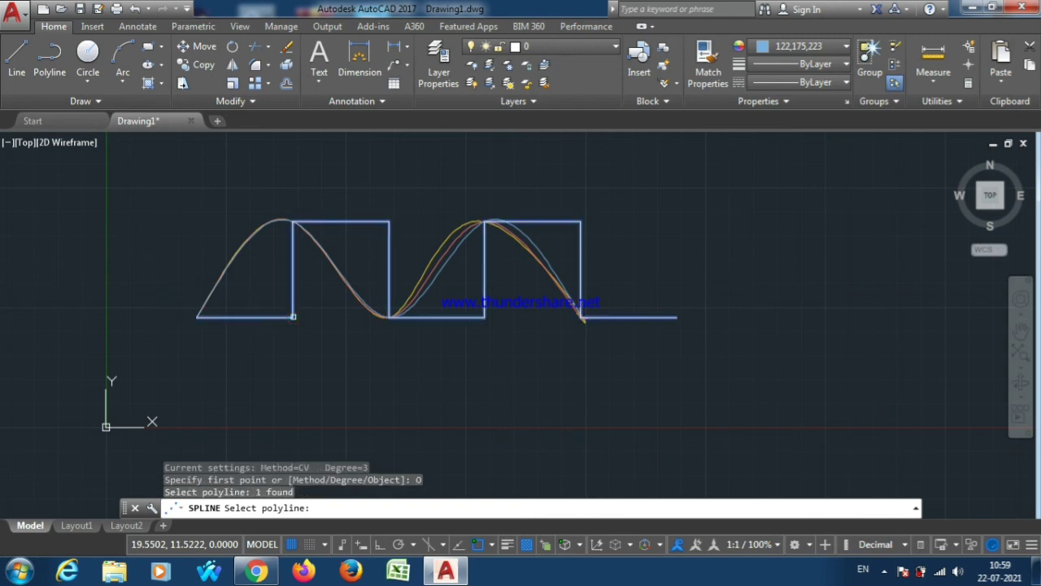
Step: Confirm the selected square-wave polyline so it becomes a smooth light-blue CV spline
{"action": "key", "text": "Return"}
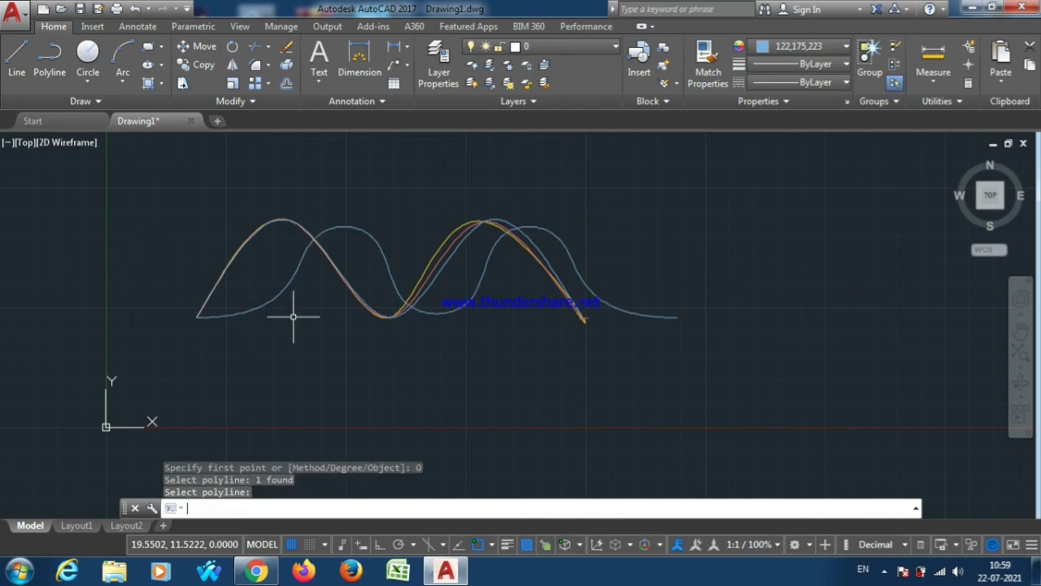